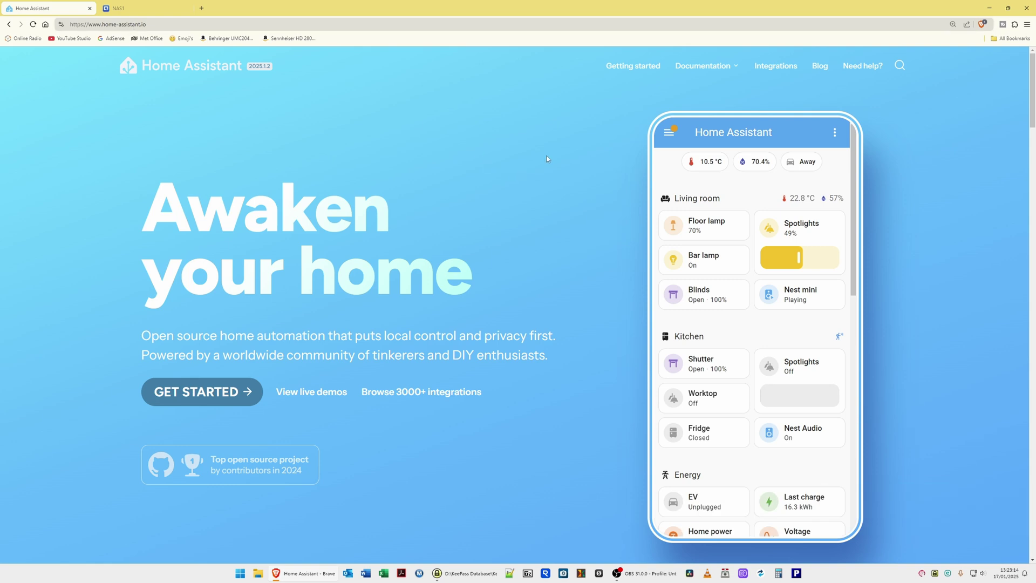
# - Open the Getting started Installation page on home-assistant.io
pyautogui.click(635, 74)
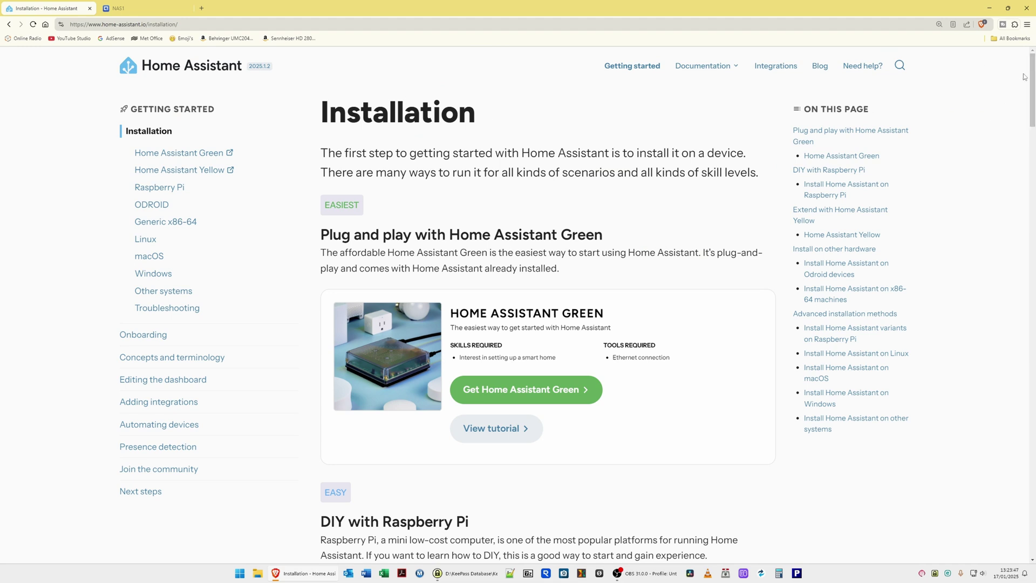
# - Open the 'Install Home Assistant on other systems' tutorial and download the VMware ESXi/vSphere .ova image
pyautogui.moveTo(1033, 78); pyautogui.dragTo(1034, 460)
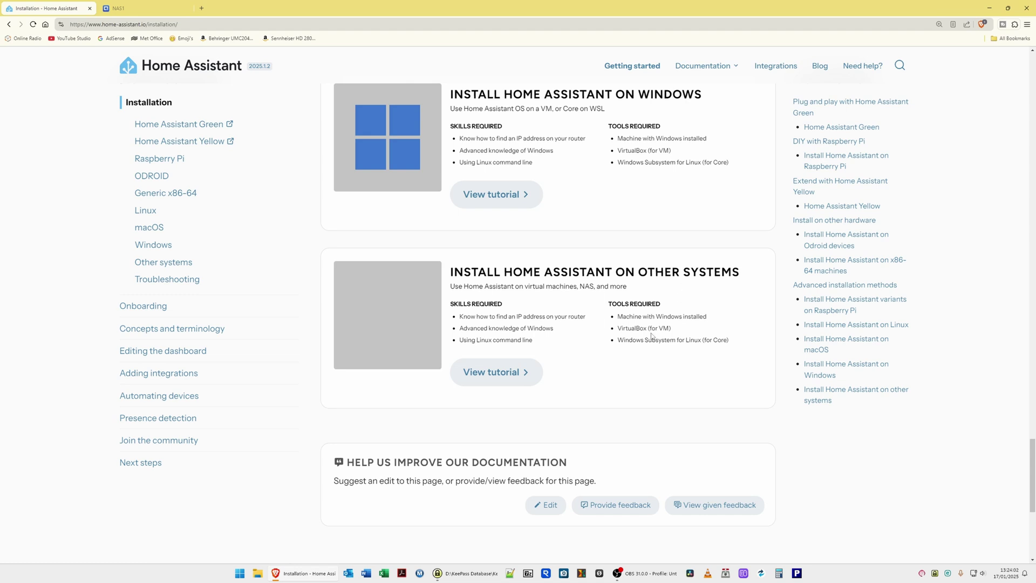
pyautogui.click(486, 372)
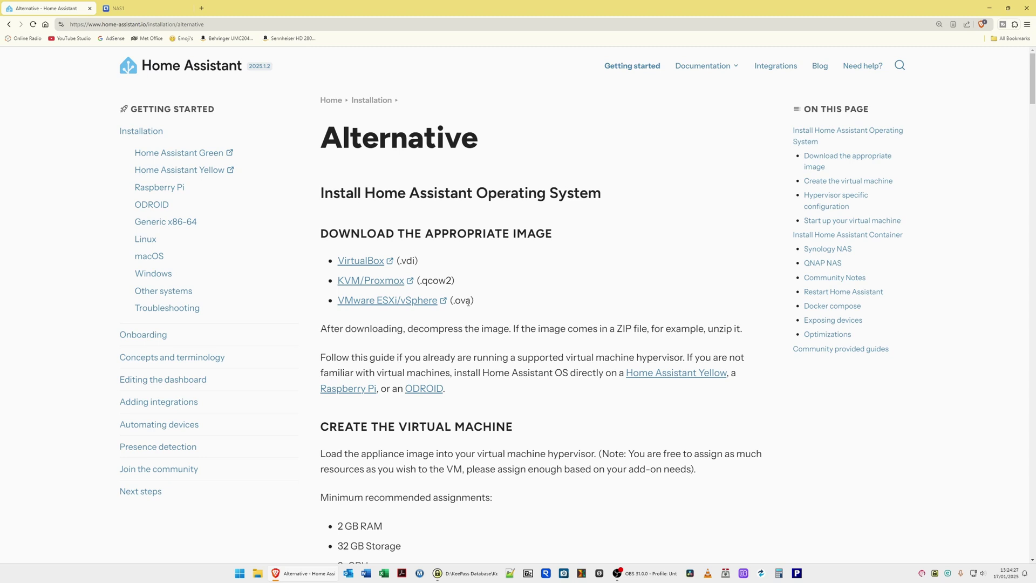
pyautogui.click(408, 301)
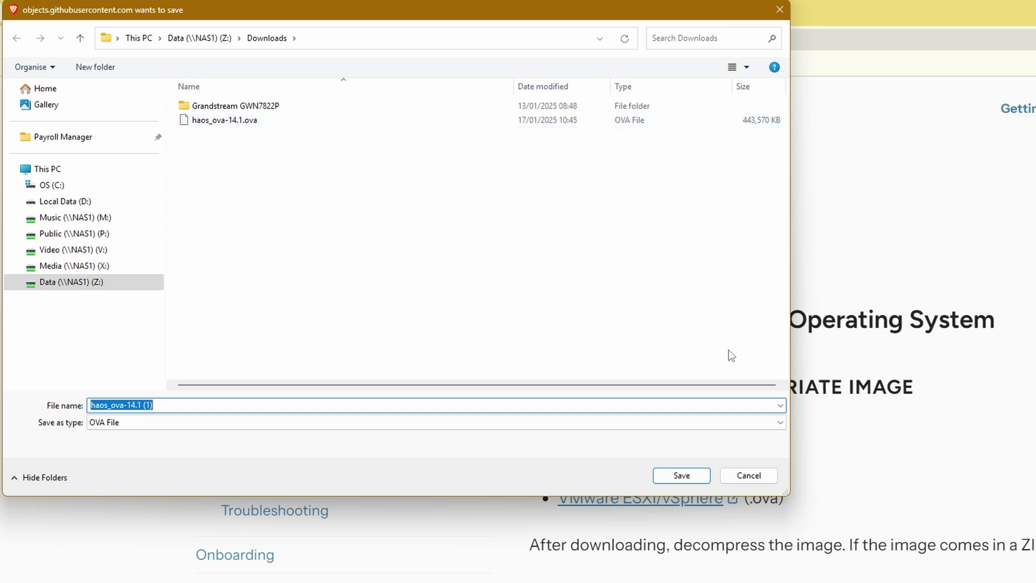
# - Cancel saving a duplicate haos_ova-14.1.ova, since Downloads already has it
pyautogui.click(759, 477)
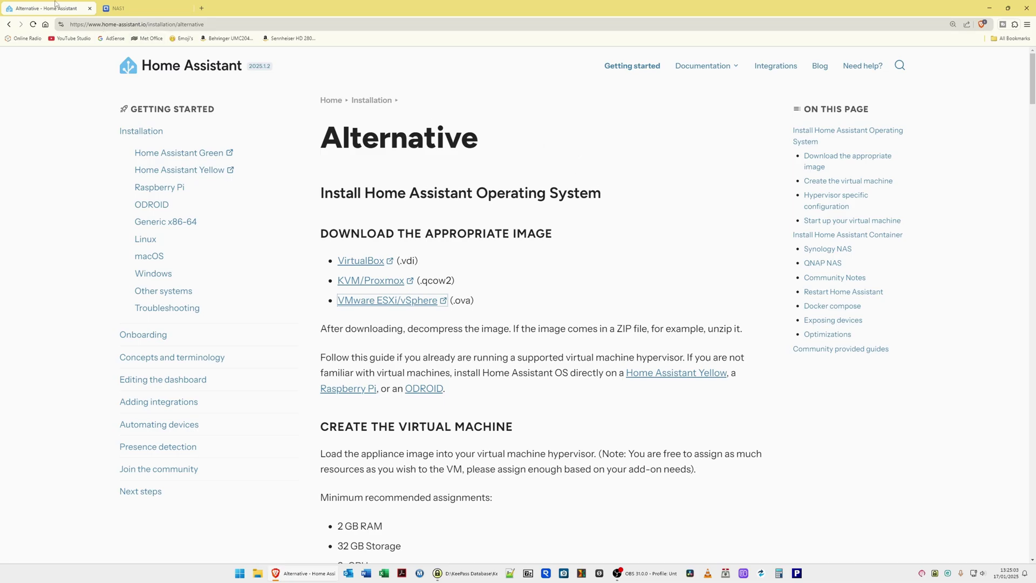
# - Close the Home Assistant tab and launch App Center from the QTS Main Menu
pyautogui.click(90, 9)
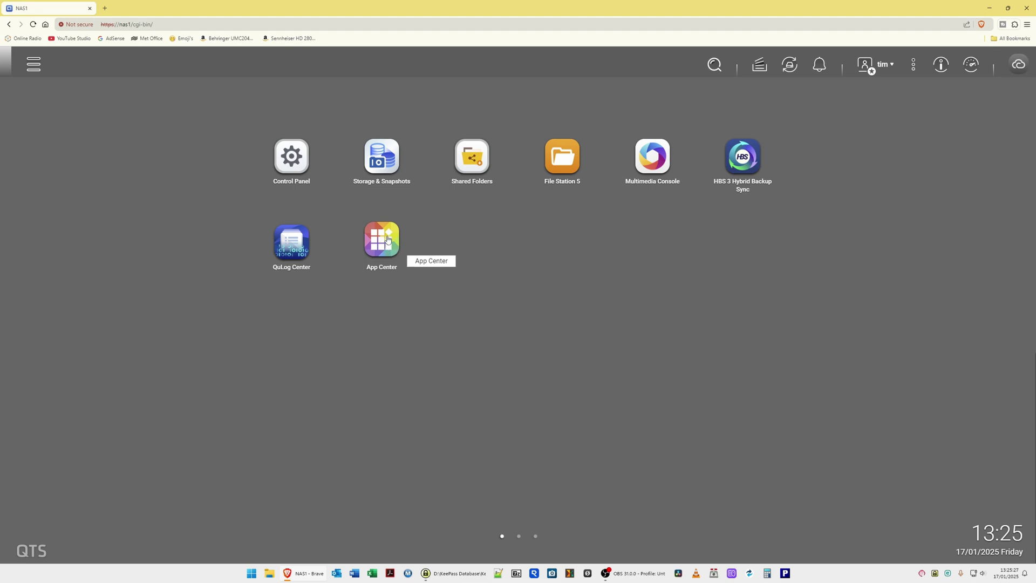
pyautogui.click(32, 66)
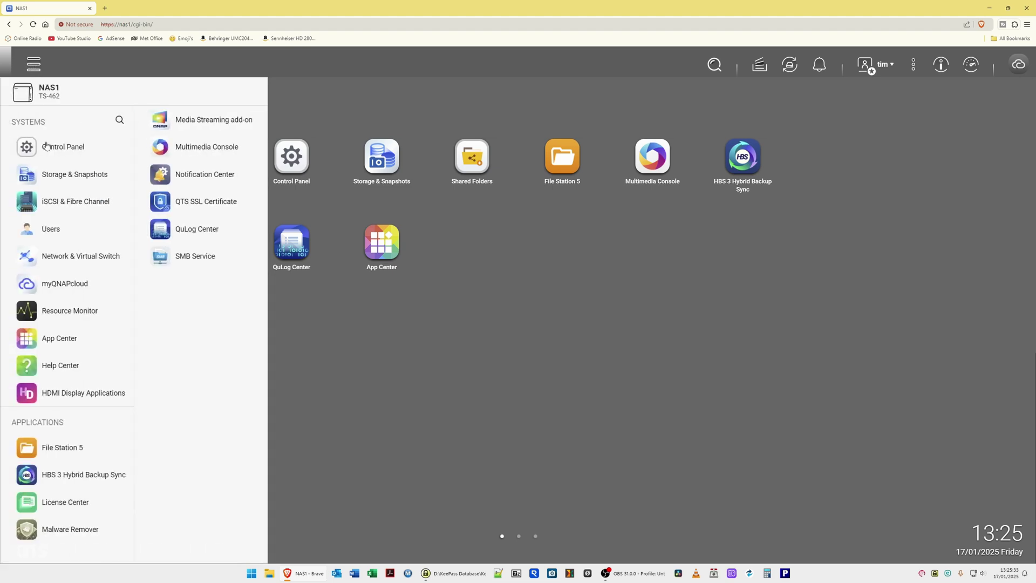
pyautogui.click(64, 341)
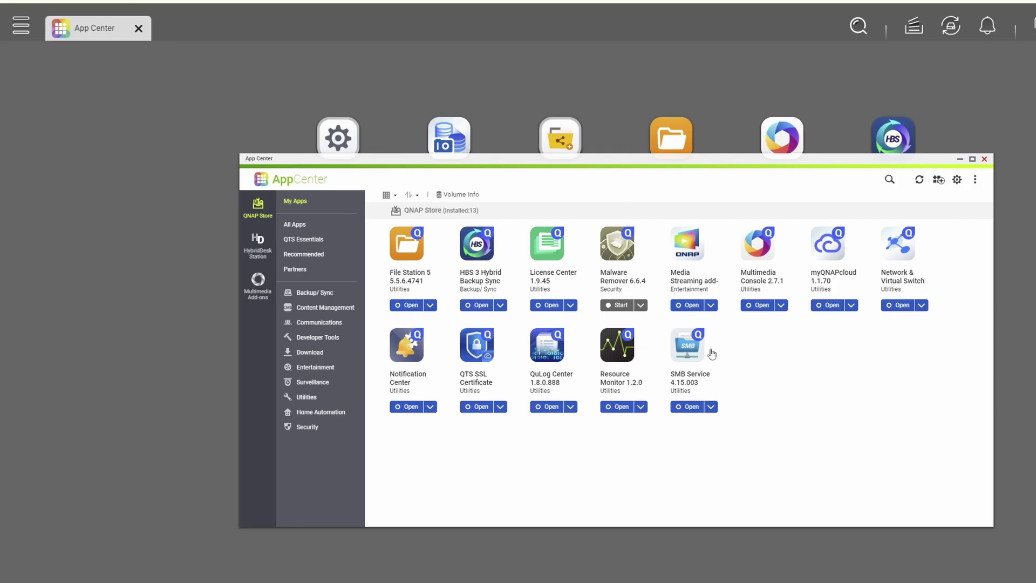
# - Maximise App Center and search the catalogue for 'virtualization'
pyautogui.click(973, 159)
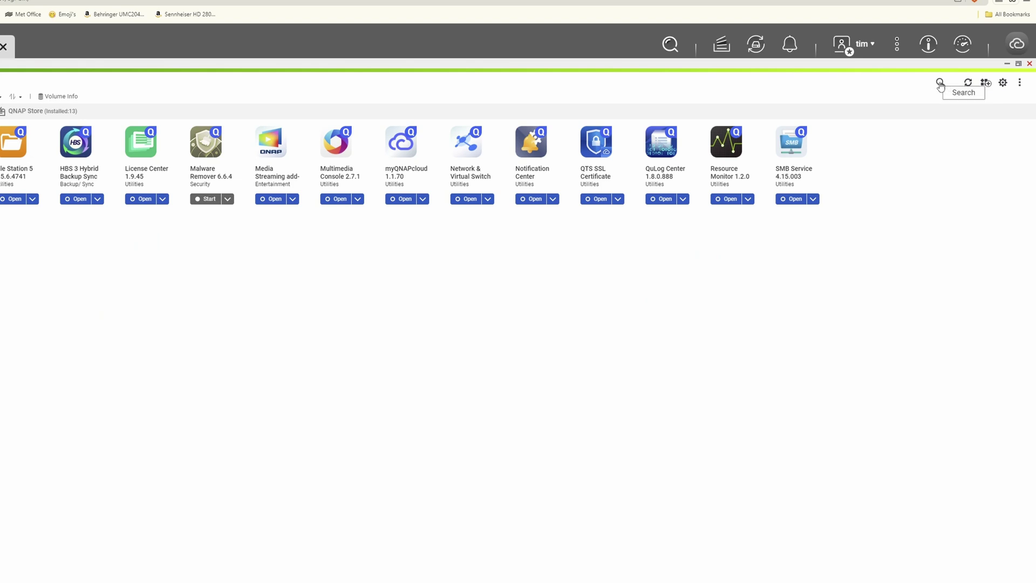
pyautogui.click(940, 84)
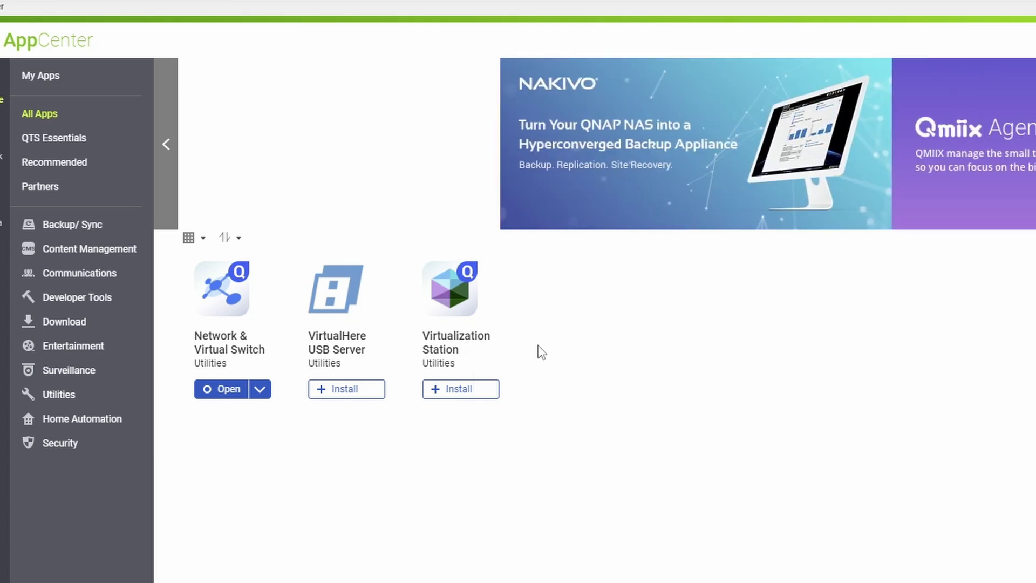
# - Install Virtualization Station 4.0.0.256, then close App Center
pyautogui.click(462, 391)
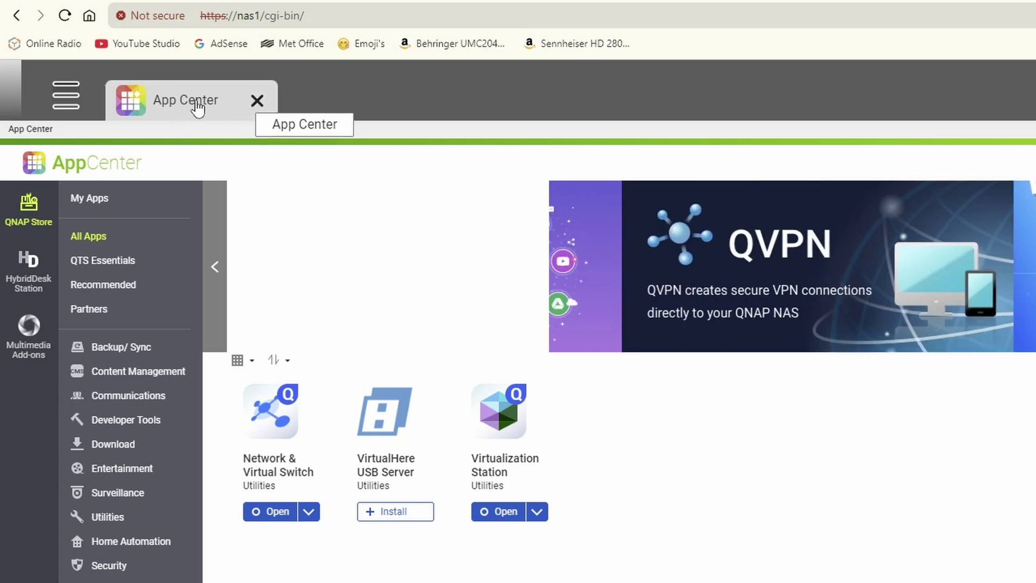
pyautogui.click(258, 101)
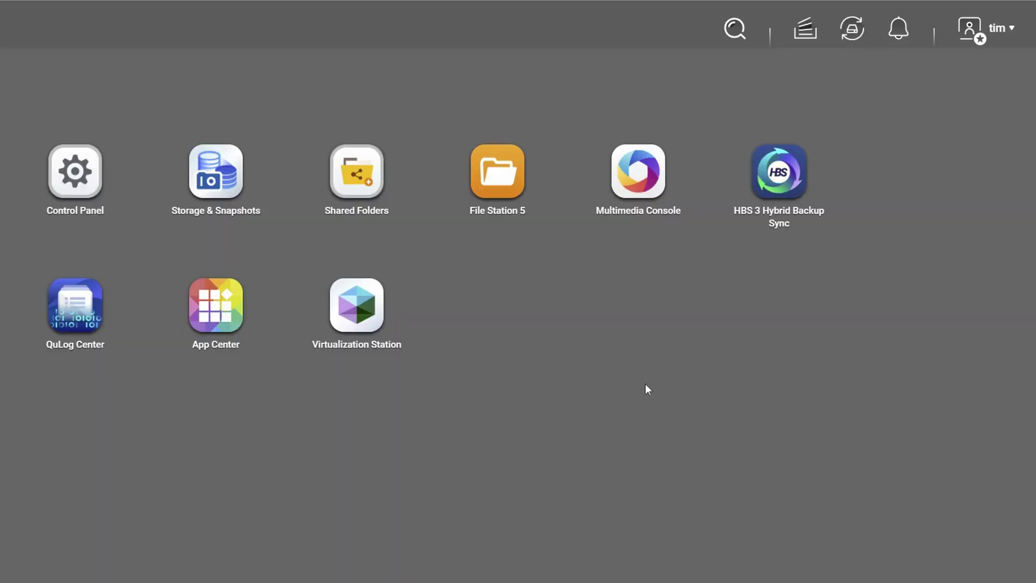
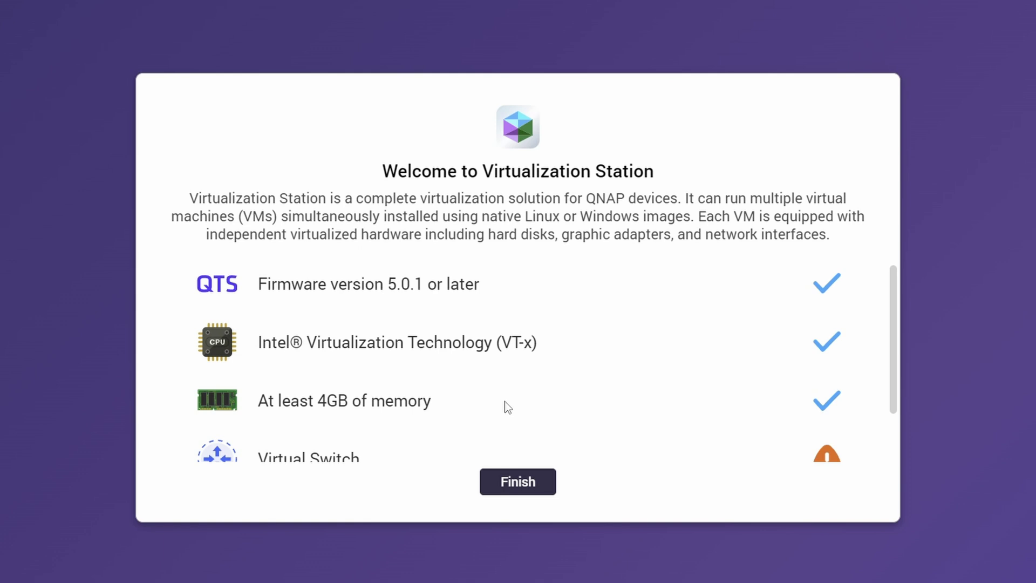
# - Finish the Virtualization Station first-run setup so the virtual switch is created
pyautogui.scroll(-2, 659, 399)
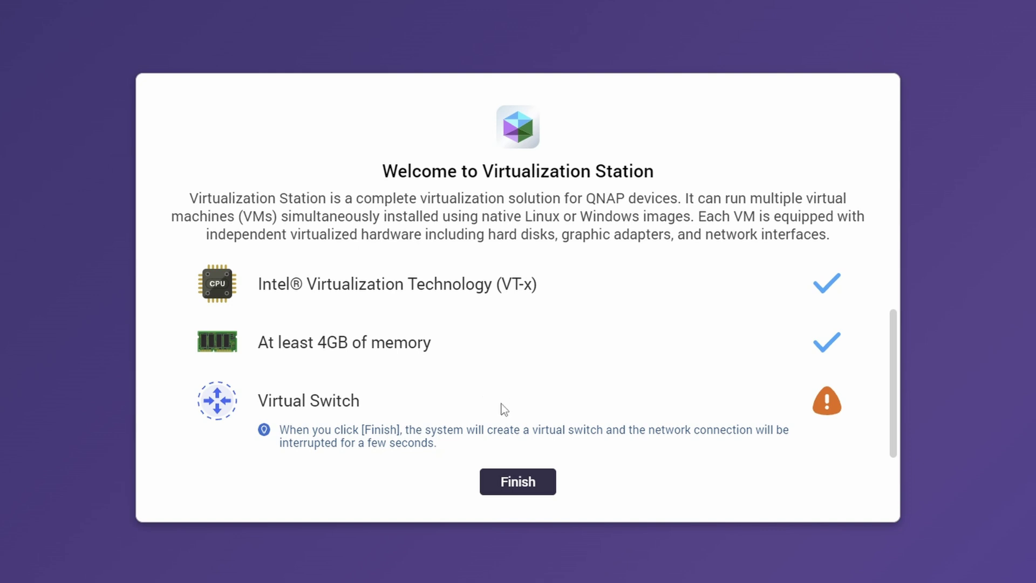
pyautogui.click(518, 486)
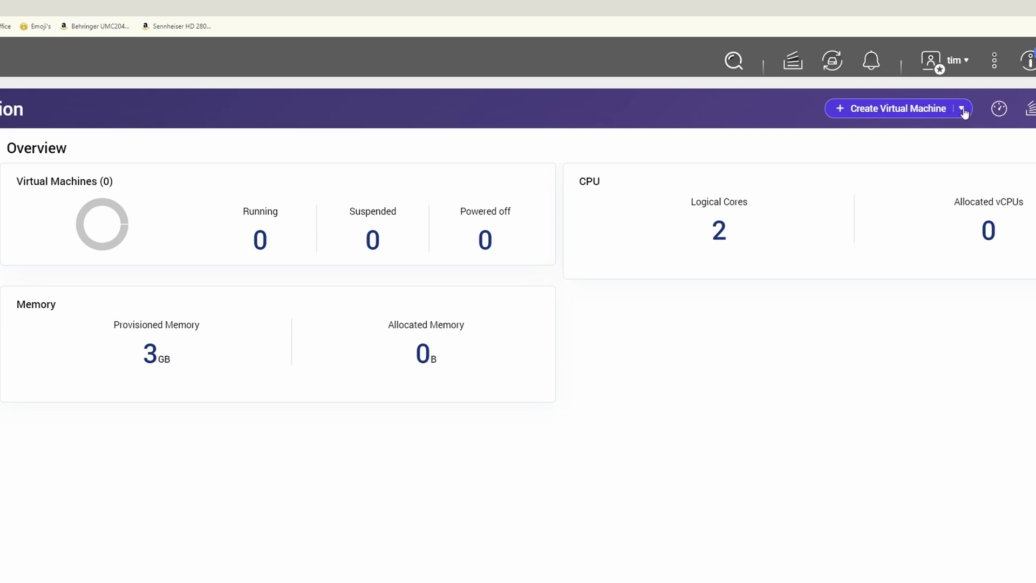
# - Import a virtual machine from the PC using haos_ova-14.1.ova as the source file
pyautogui.click(962, 111)
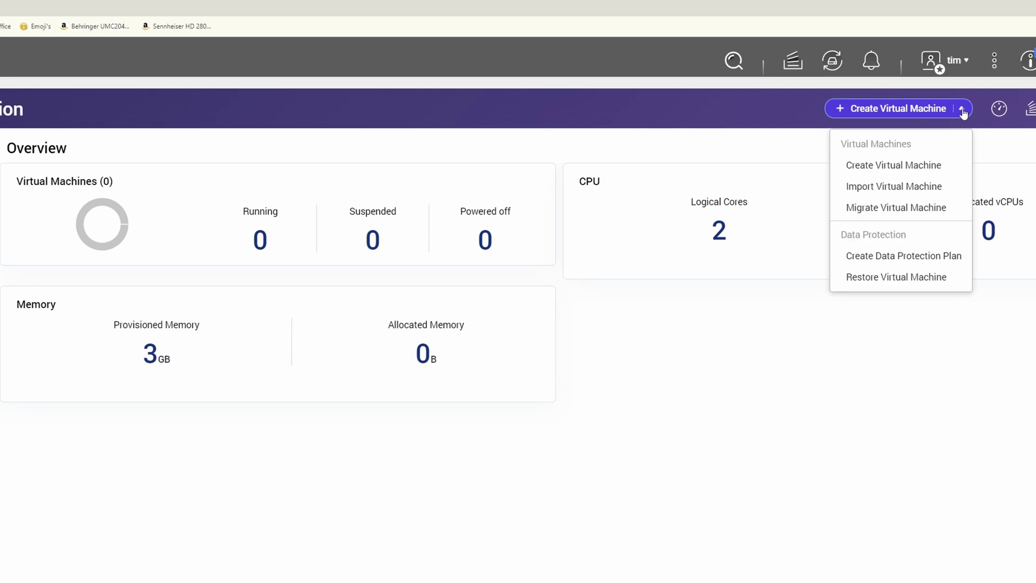
pyautogui.click(920, 188)
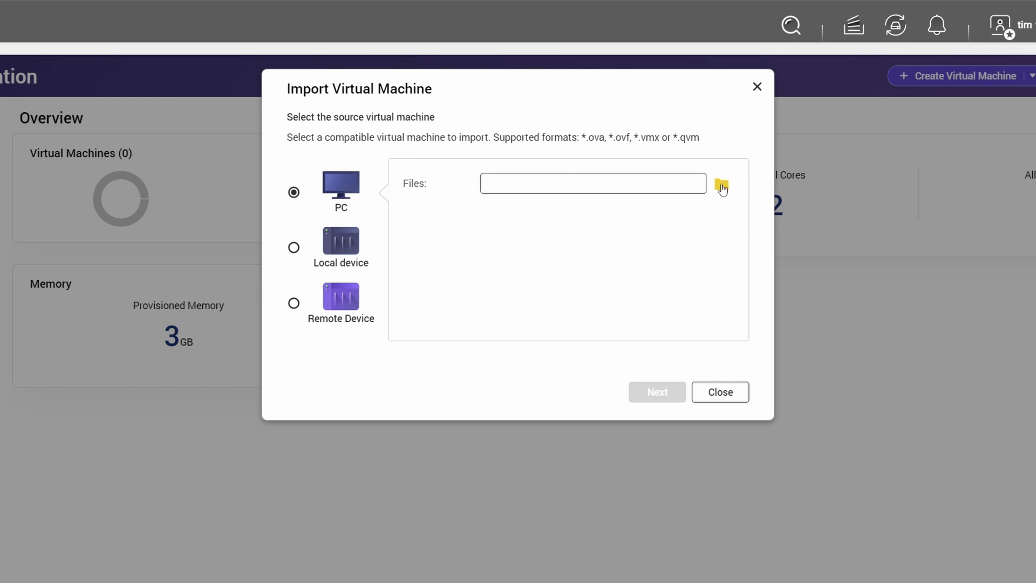
pyautogui.click(723, 186)
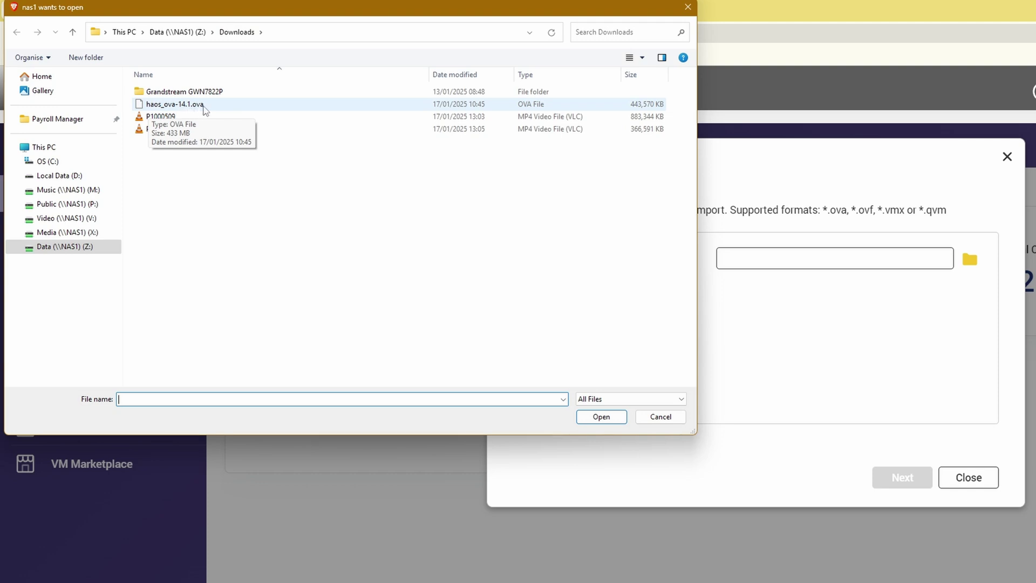
pyautogui.click(205, 108)
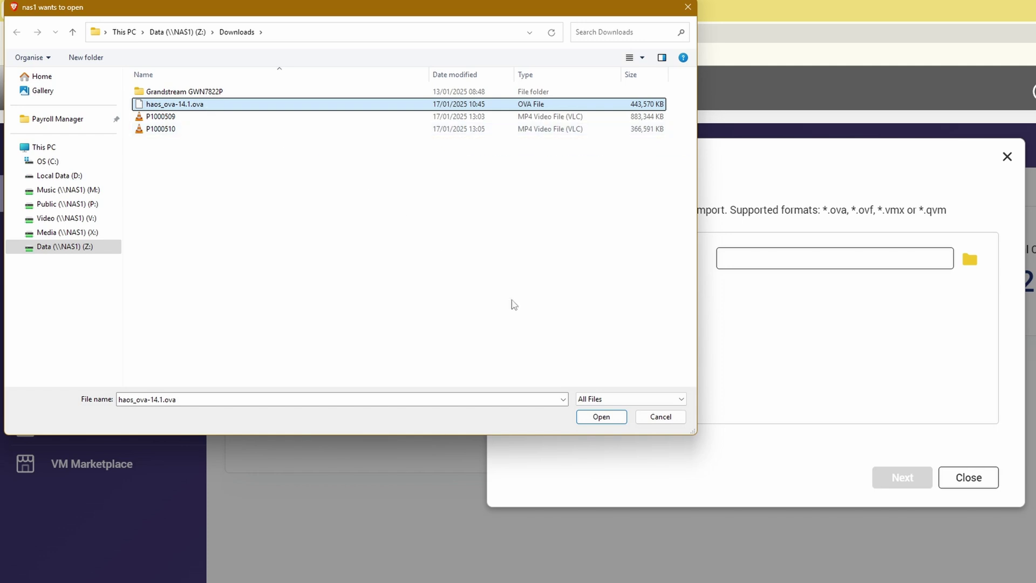
pyautogui.click(601, 418)
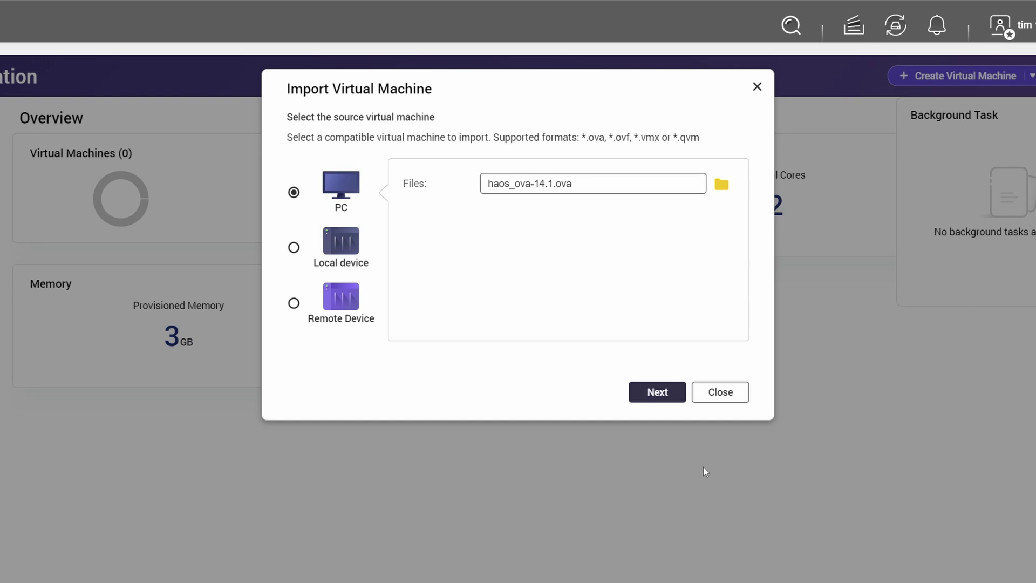
pyautogui.click(658, 392)
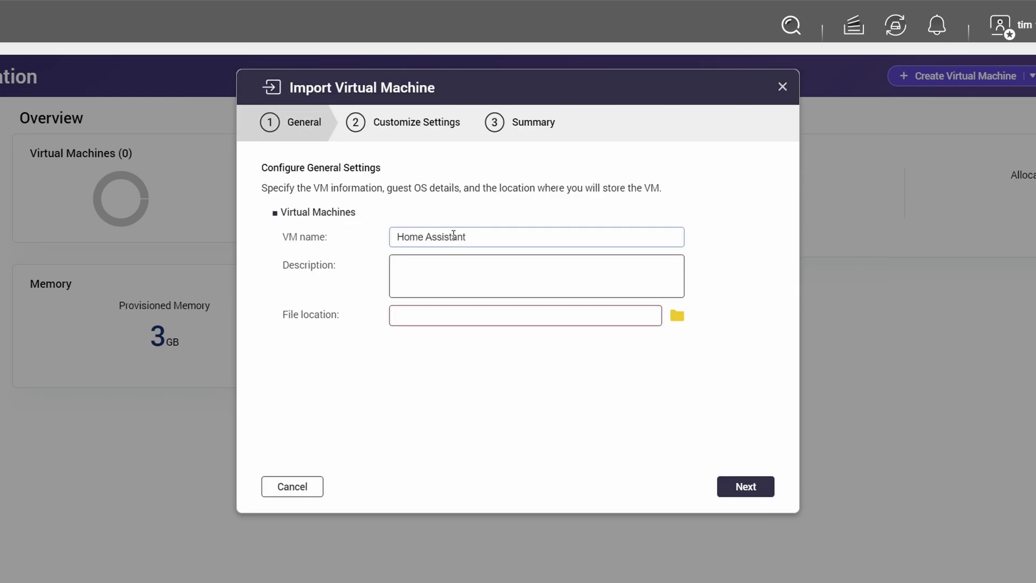
# - Confirm the VM is named Home Assistant and browse NAS1's shared folders for a storage location
pyautogui.click(479, 242)
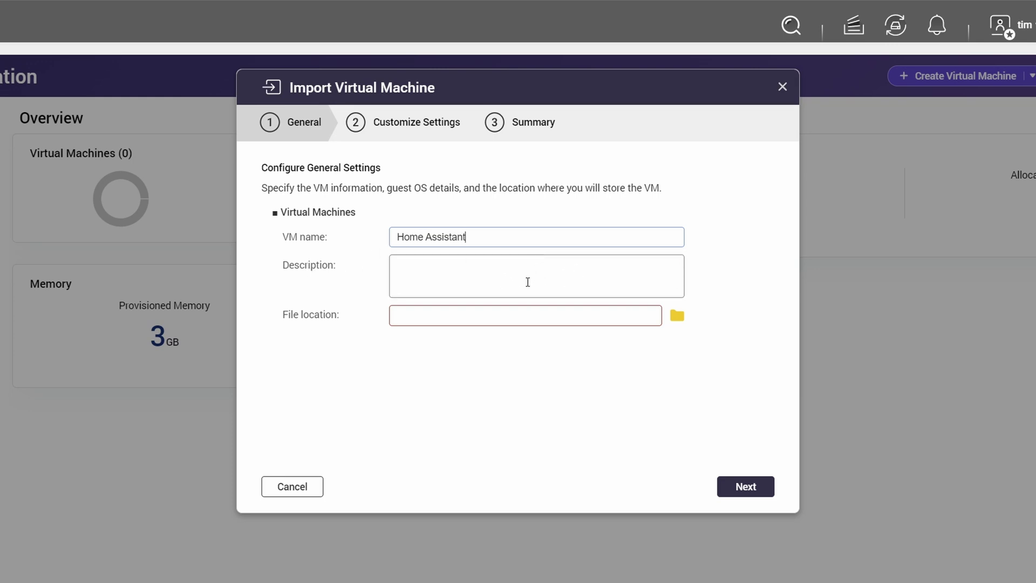
pyautogui.moveTo(436, 311)
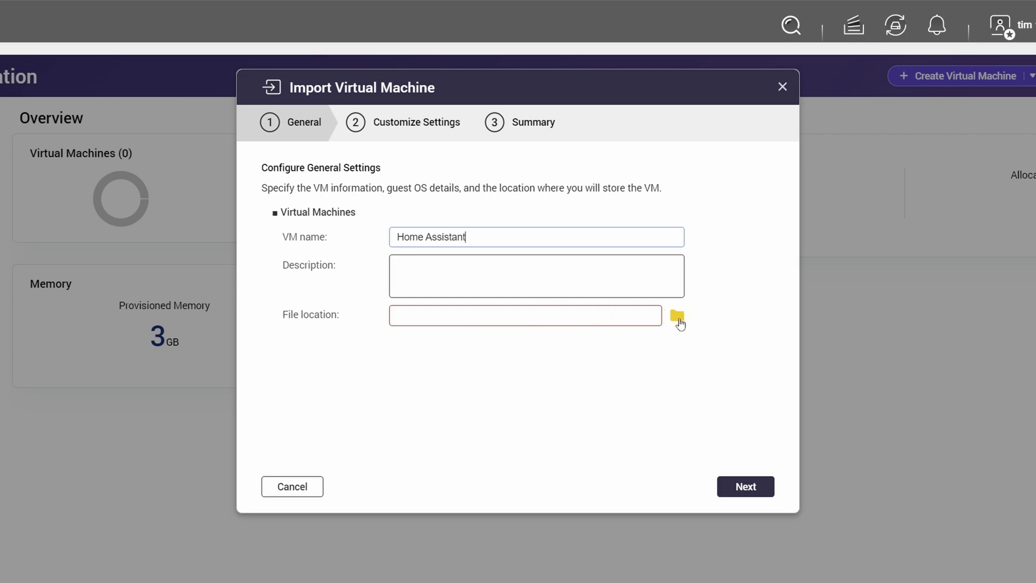
pyautogui.click(680, 319)
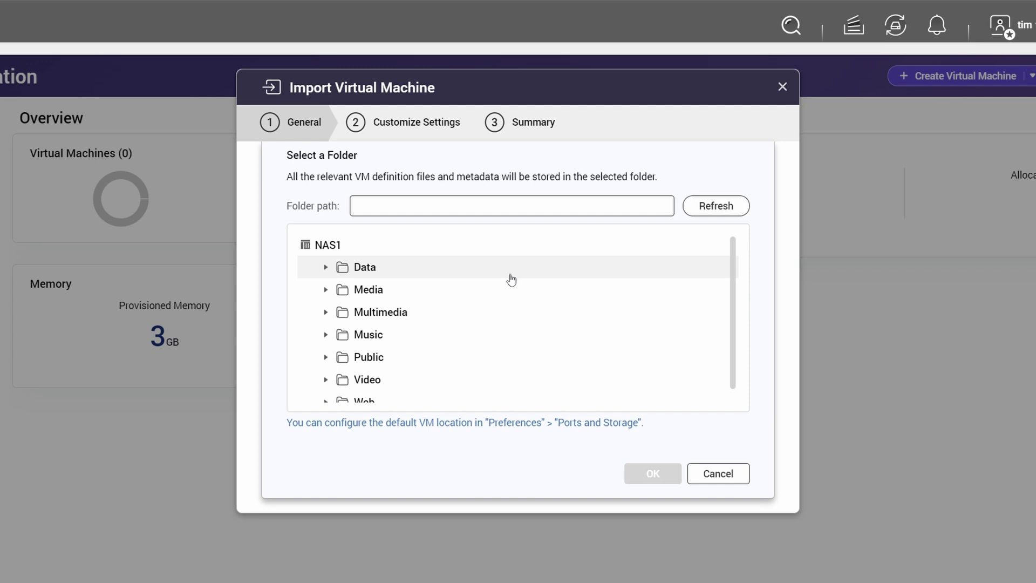
pyautogui.scroll(-1, 511, 291)
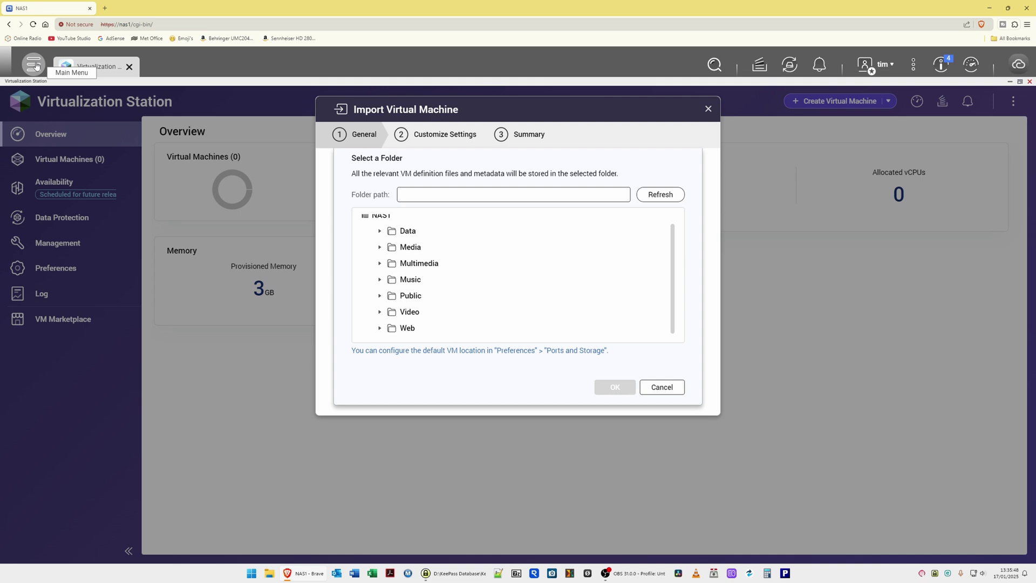
pyautogui.click(33, 65)
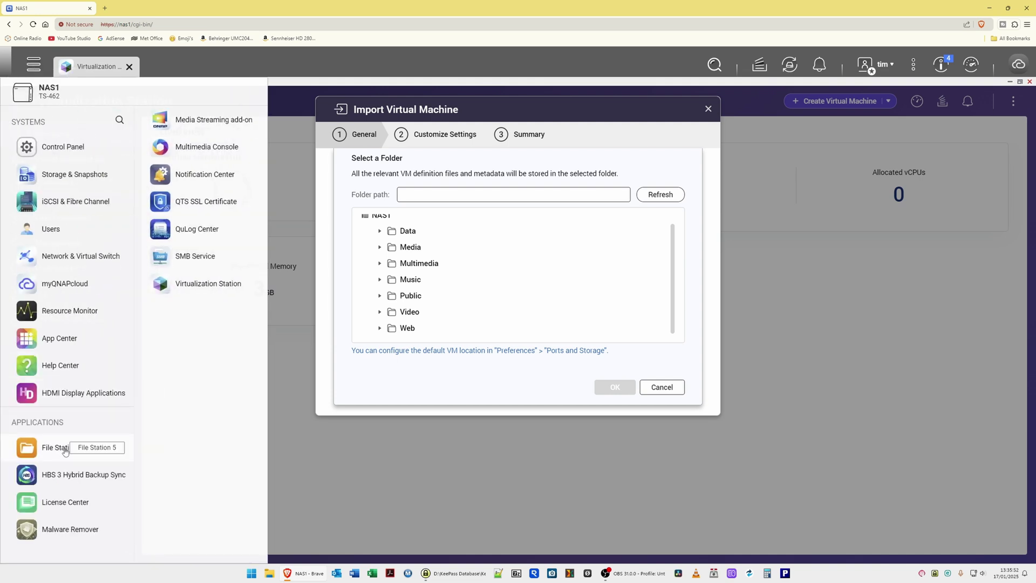
pyautogui.click(63, 451)
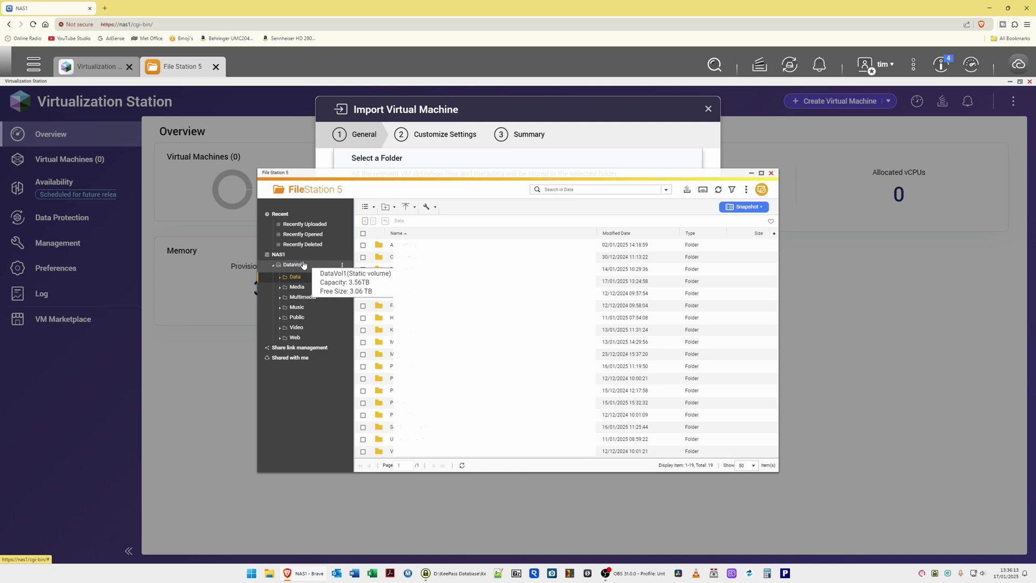
pyautogui.click(342, 265)
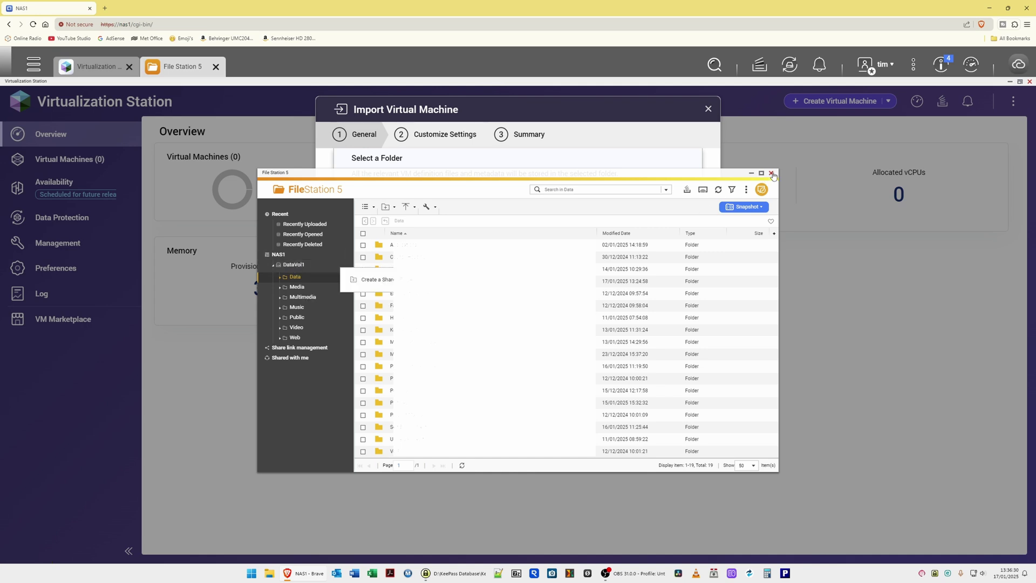
pyautogui.click(772, 174)
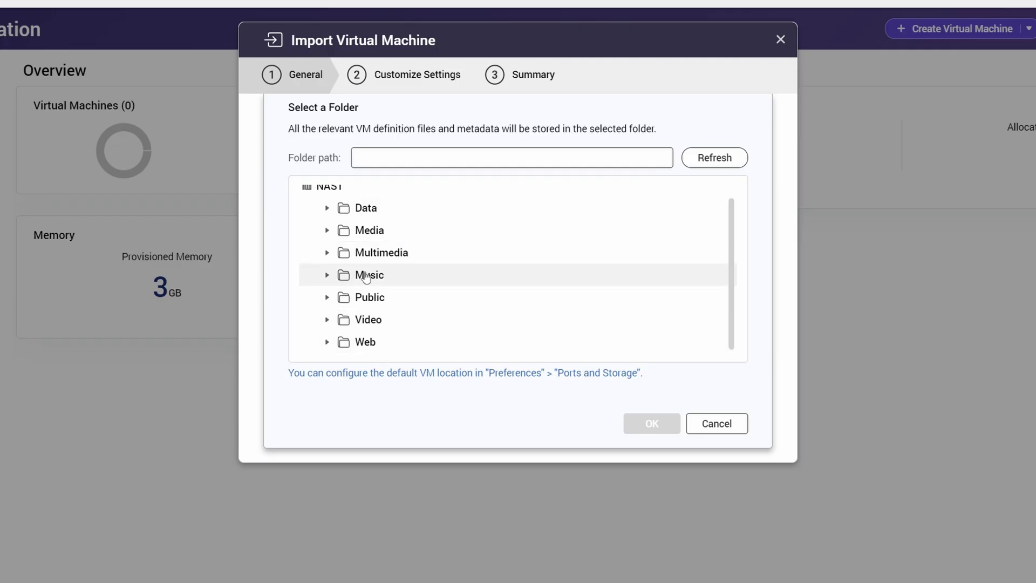
# - Set the VM file location to the /Web folder and continue to system settings
pyautogui.click(721, 424)
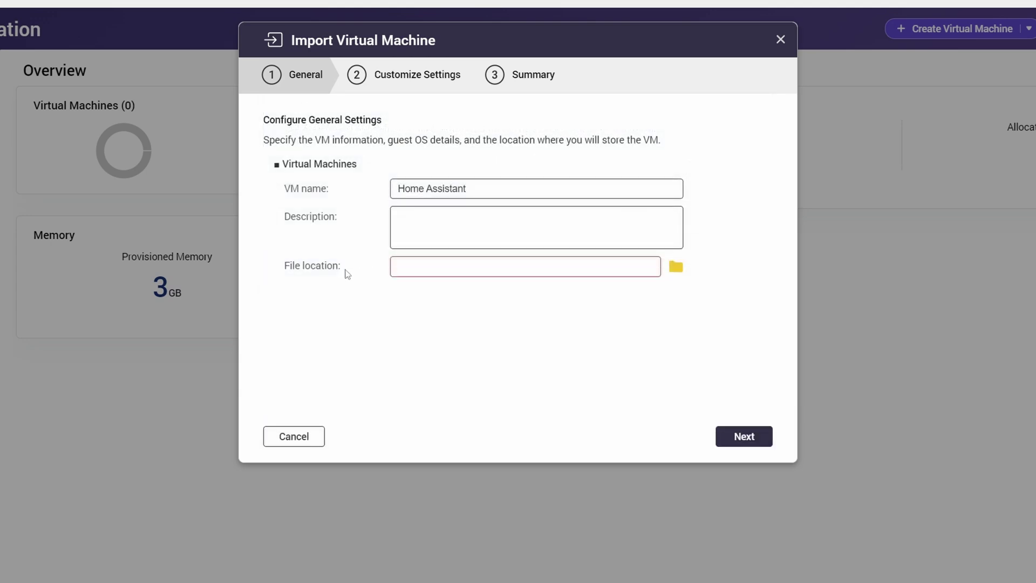
pyautogui.click(677, 267)
pyautogui.scroll(-1, 463, 290)
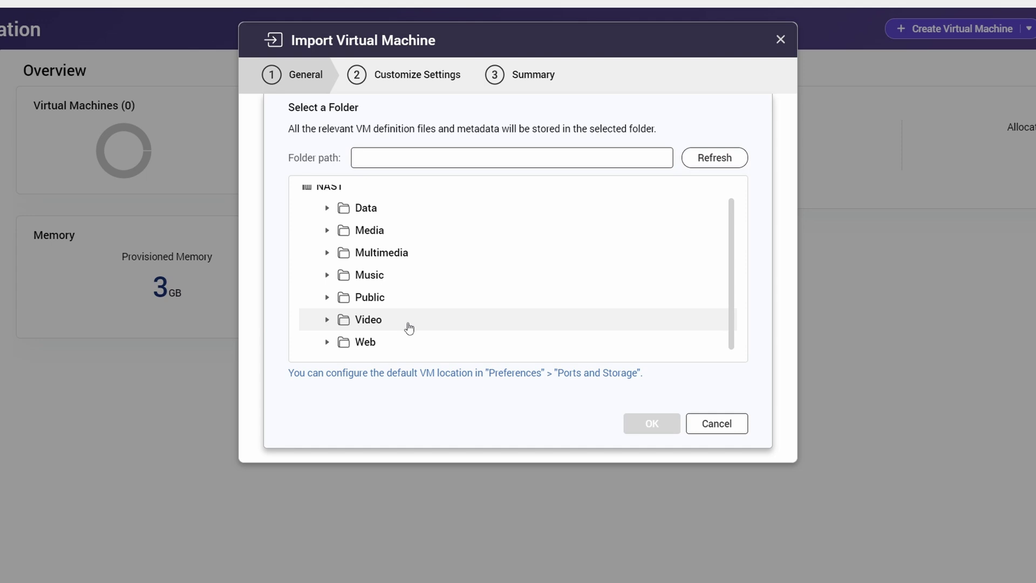
pyautogui.click(356, 344)
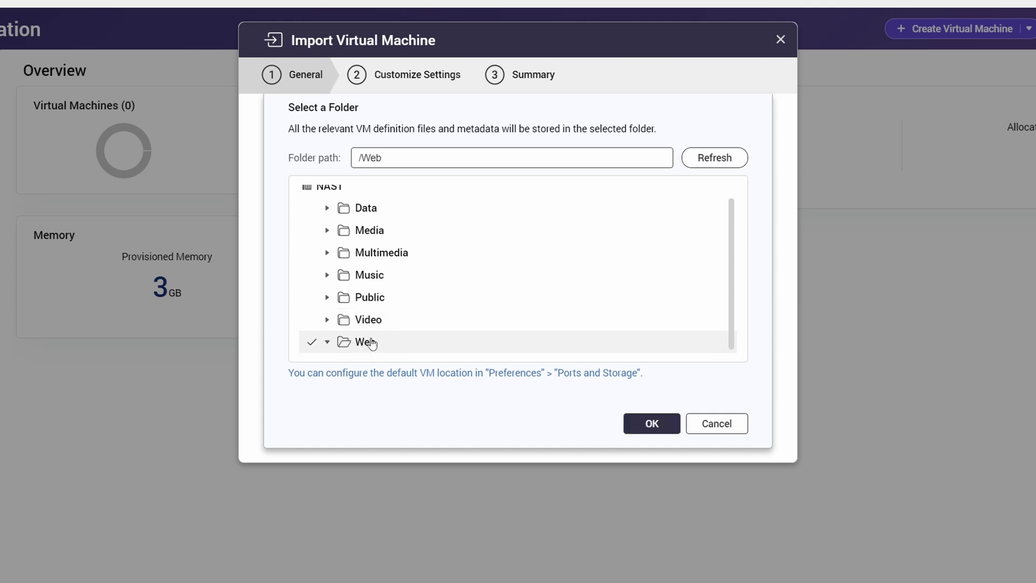
pyautogui.click(654, 425)
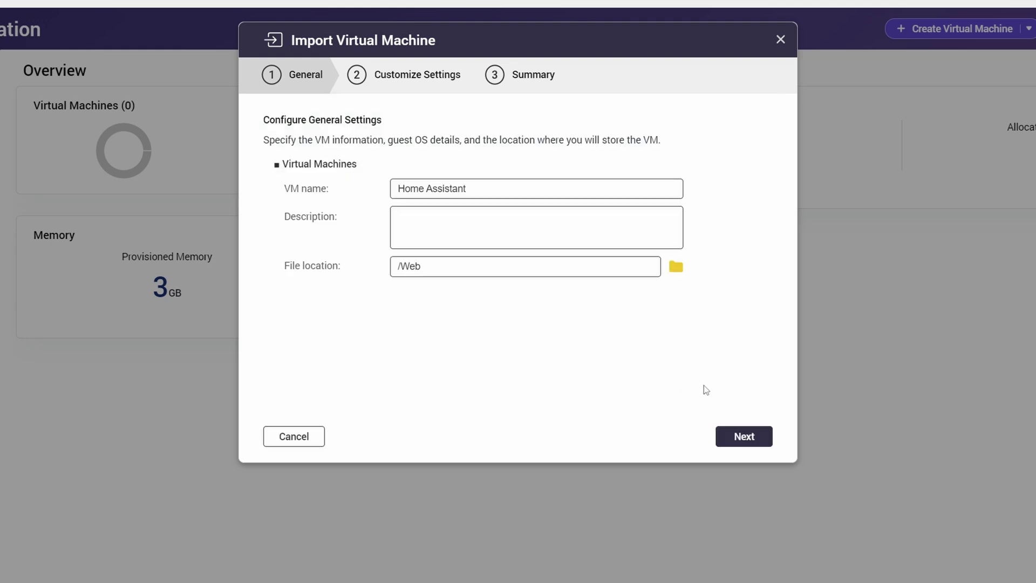
pyautogui.click(754, 437)
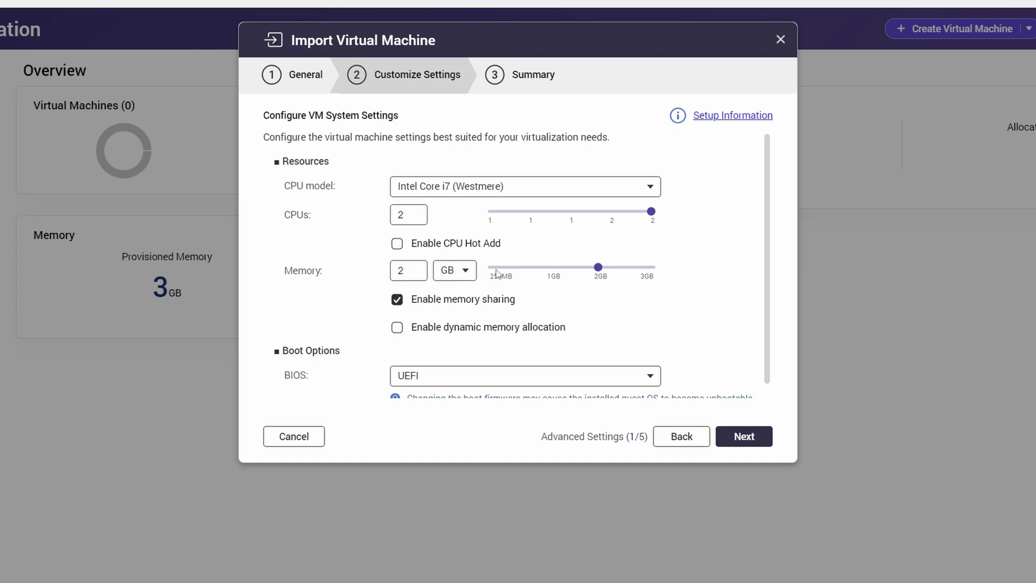
# - Accept the default CPU, memory, hard disk, network and CD/DVD settings through to Miscellaneous Settings
pyautogui.scroll(-1, 642, 287)
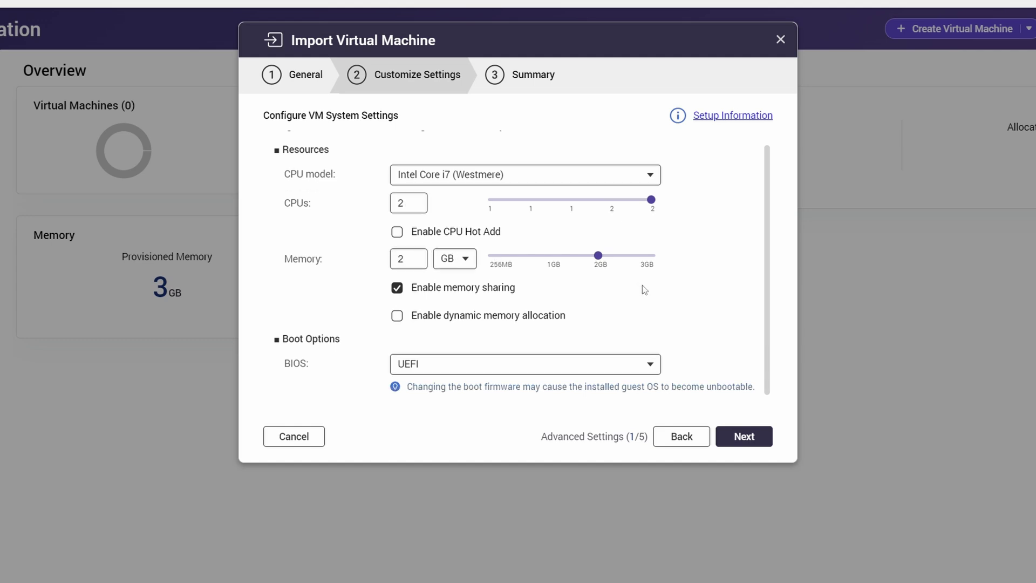
pyautogui.scroll(1, 721, 257)
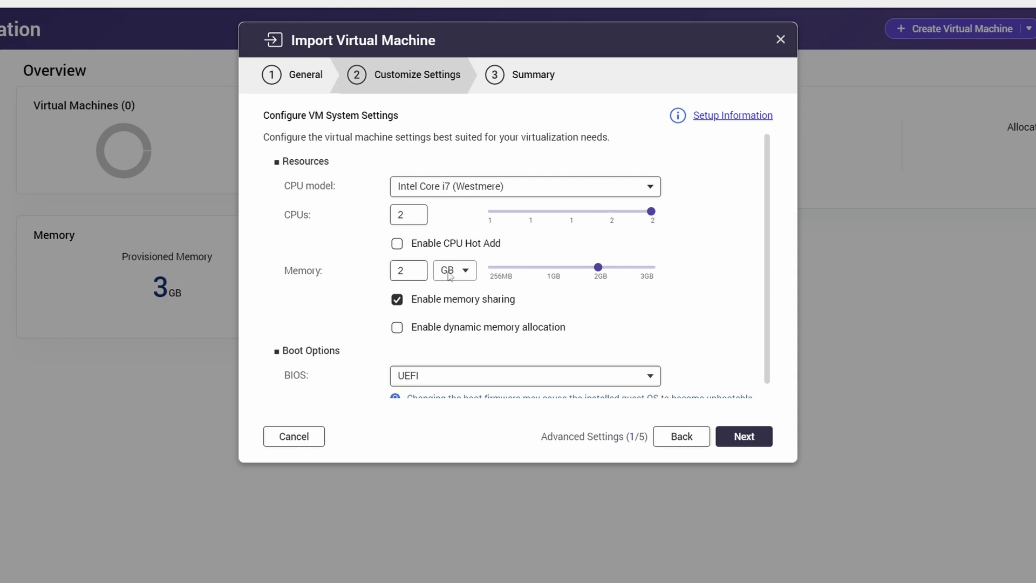
pyautogui.click(750, 436)
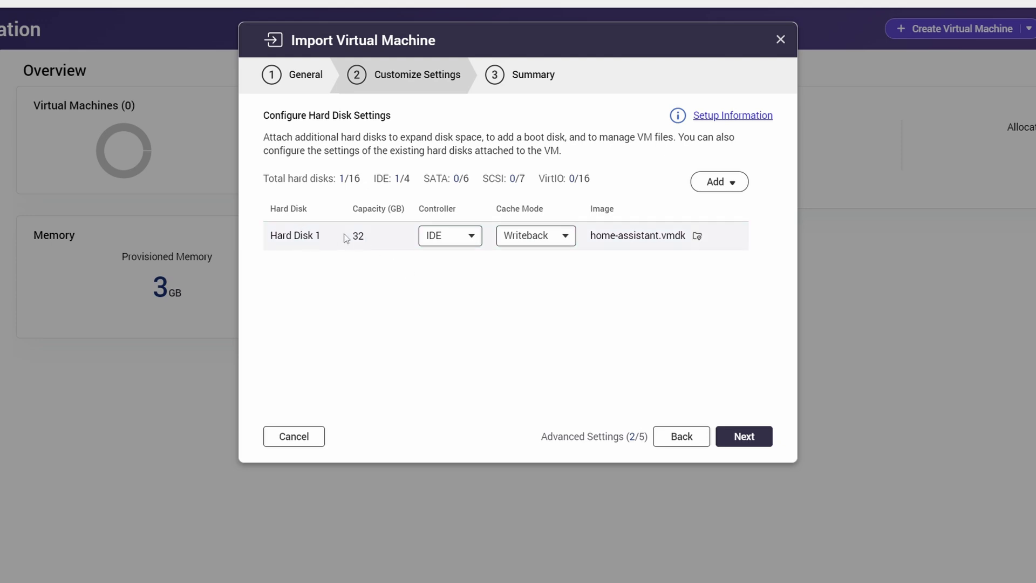
pyautogui.click(749, 437)
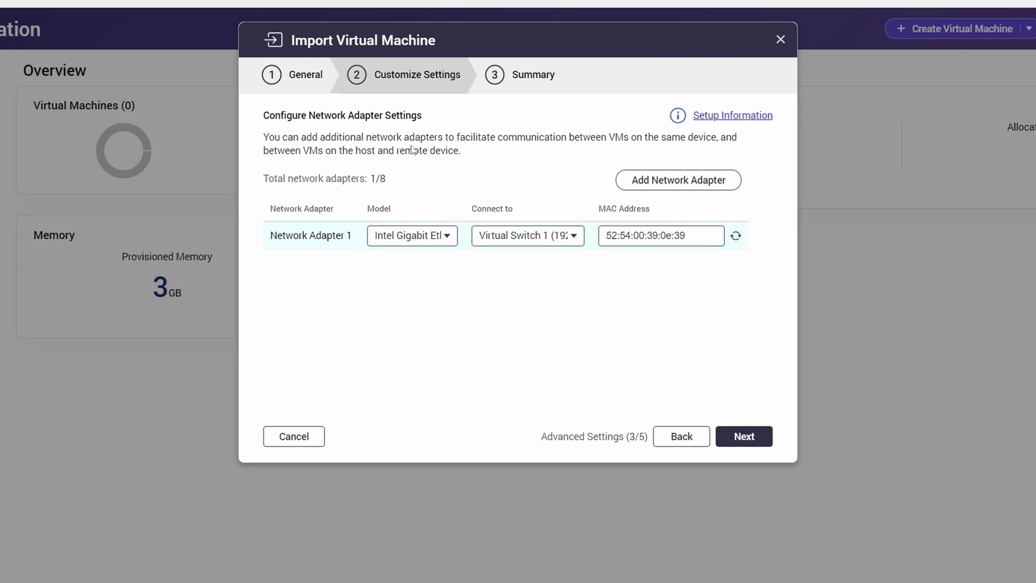
pyautogui.click(742, 448)
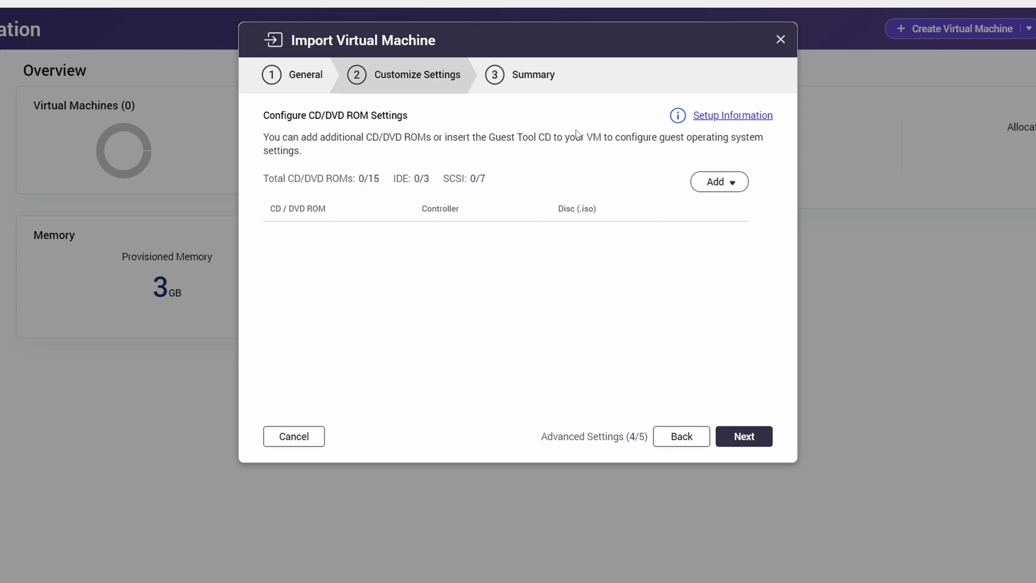
pyautogui.click(761, 435)
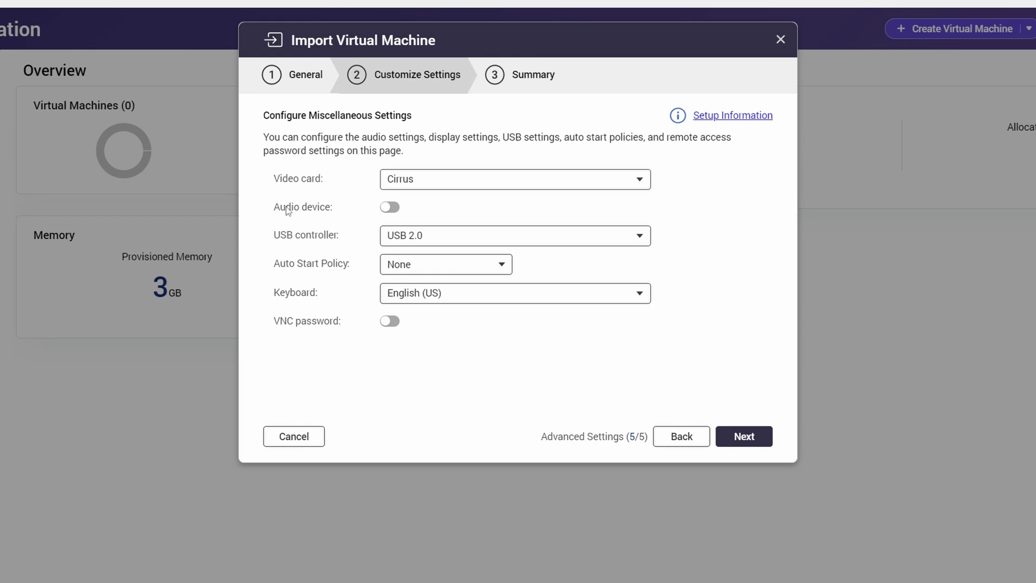
# - Enable audio, use an English (UK) keyboard and set Auto Start Policy to None
pyautogui.click(389, 208)
pyautogui.click(444, 266)
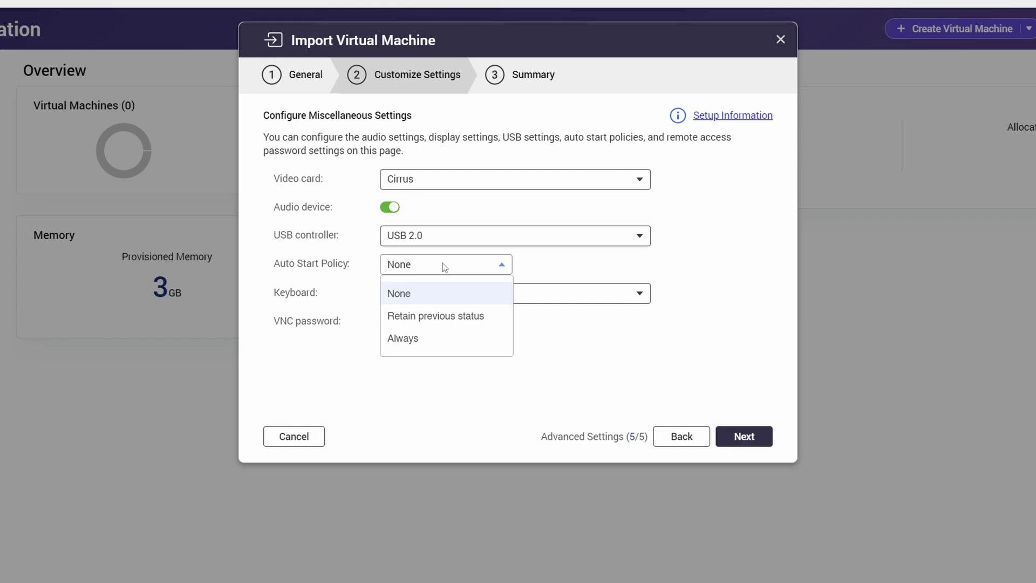
pyautogui.click(413, 339)
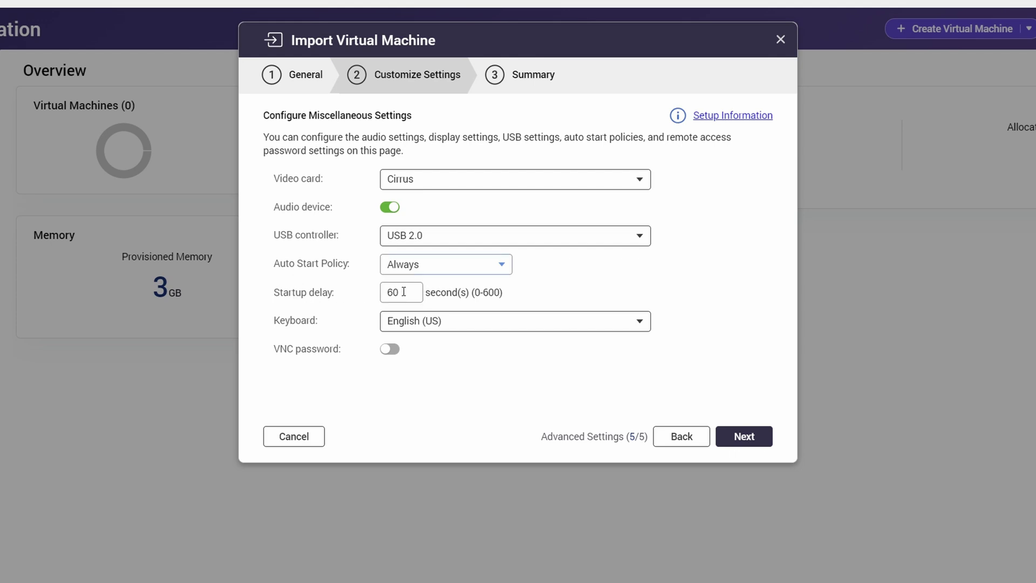
pyautogui.click(610, 322)
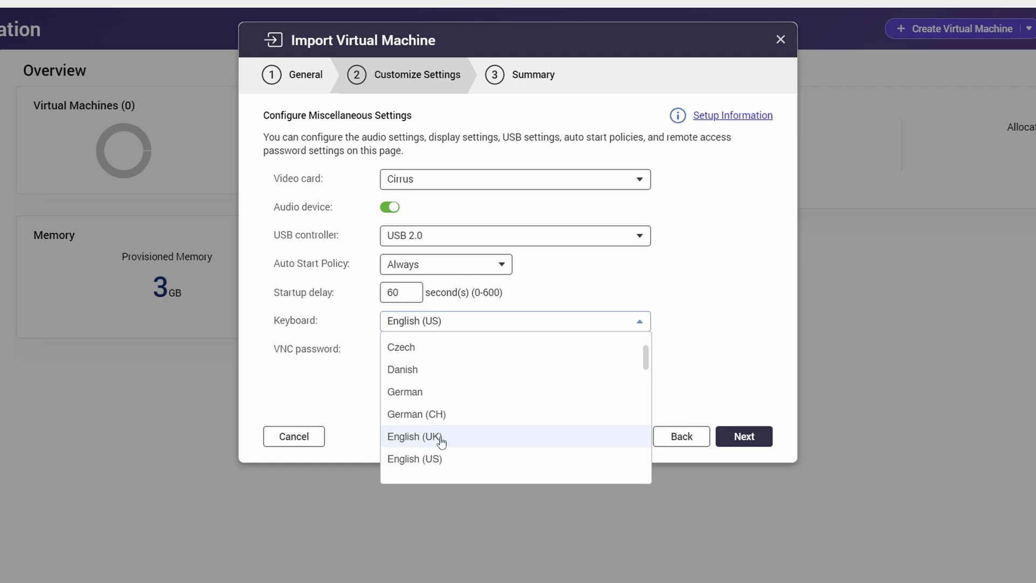
pyautogui.click(441, 441)
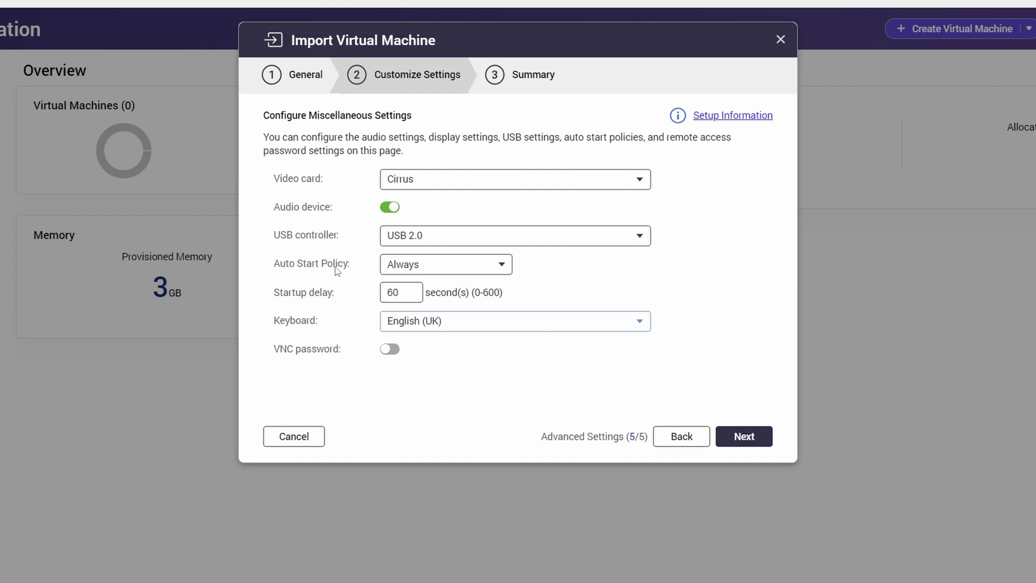
pyautogui.click(416, 270)
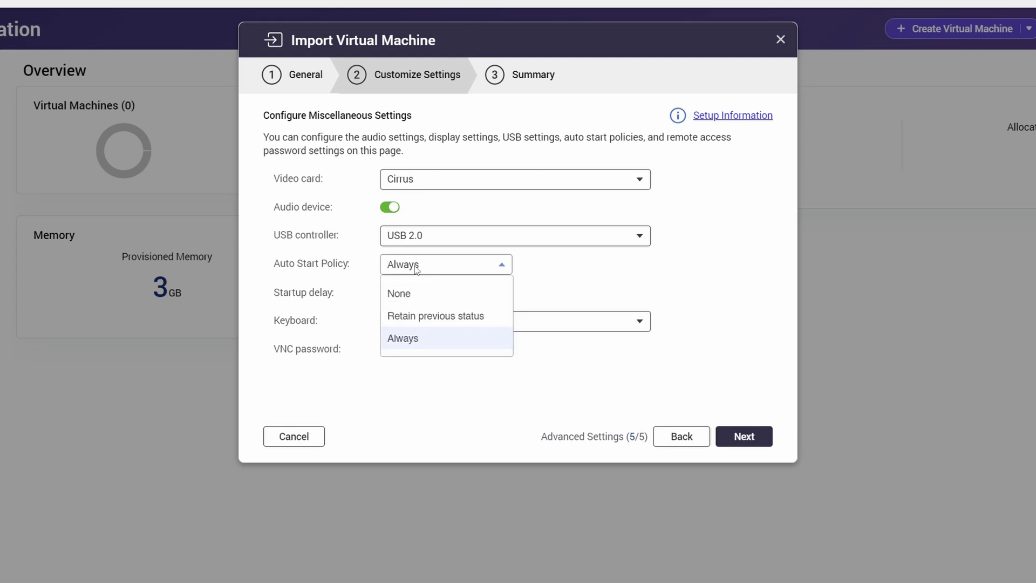
pyautogui.click(408, 293)
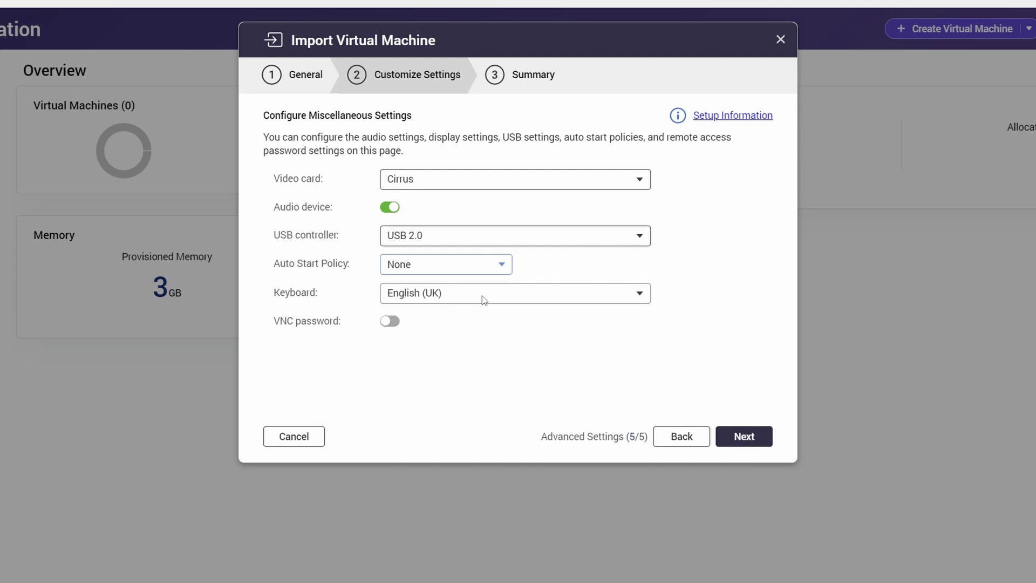
pyautogui.click(752, 440)
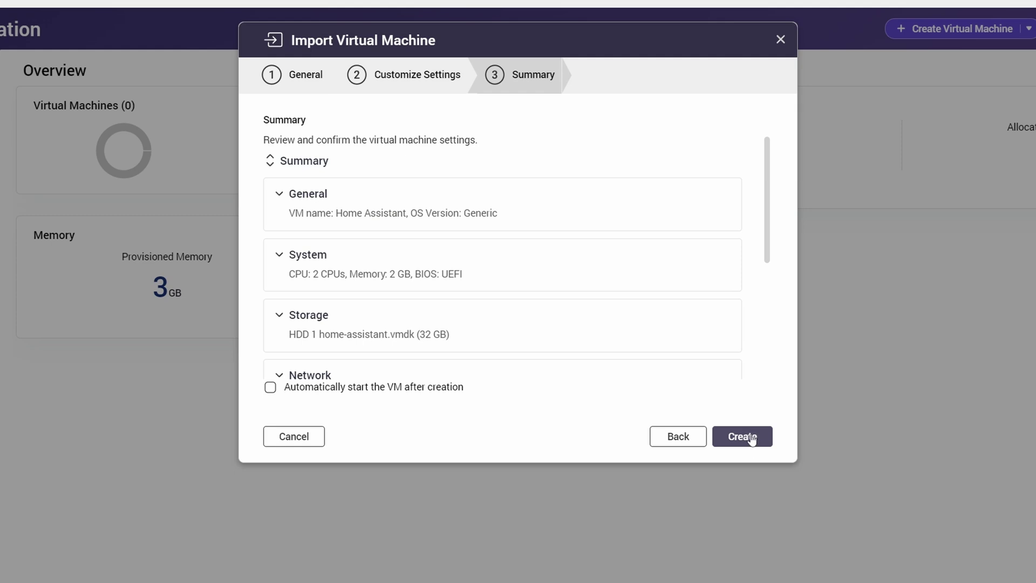
# - Create the Home Assistant VM and wait for the OVA upload and import to complete
pyautogui.click(747, 439)
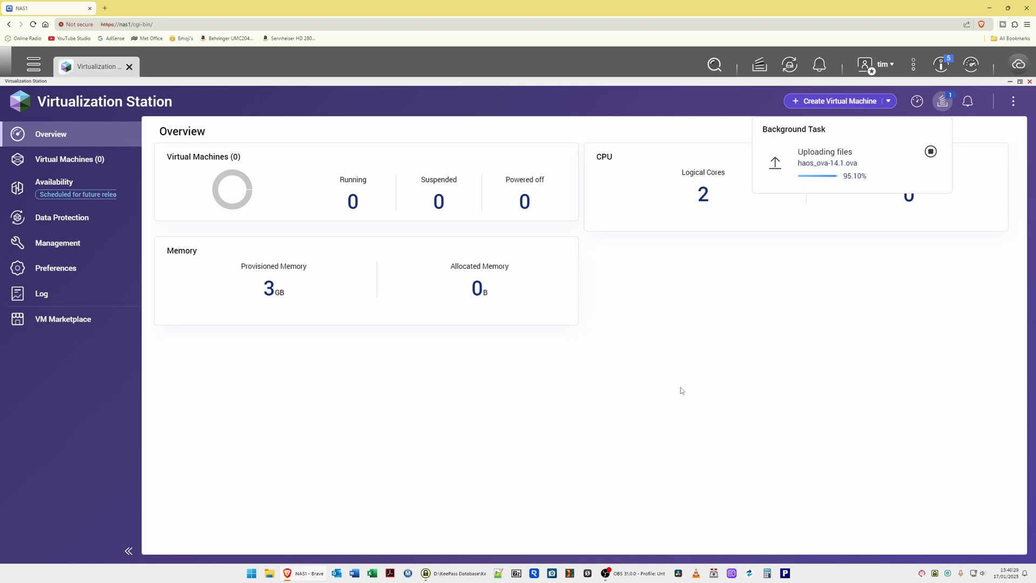
pyautogui.moveTo(231, 178)
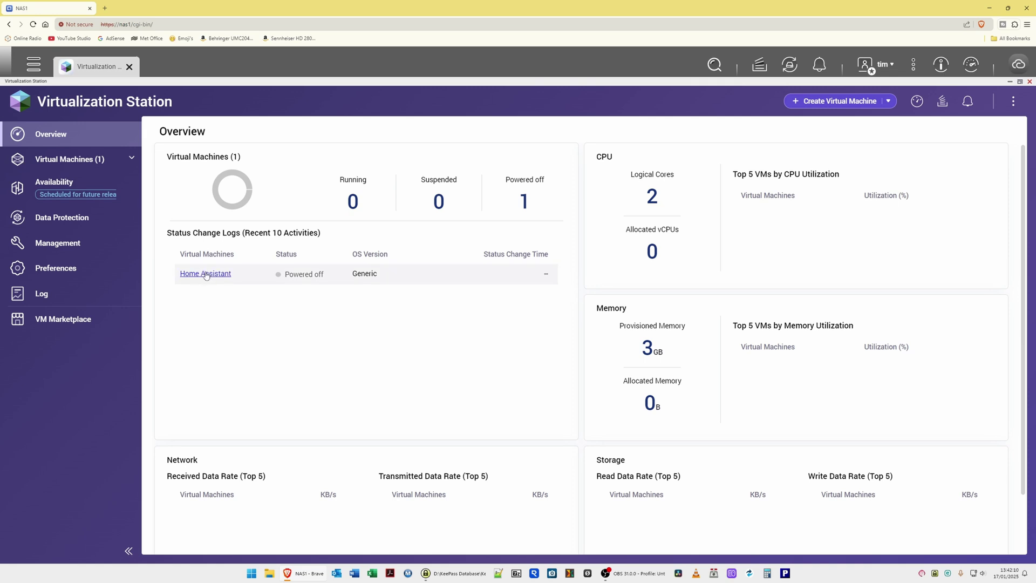
# - Start the Home Assistant VM from the Virtual Machines list
pyautogui.click(65, 161)
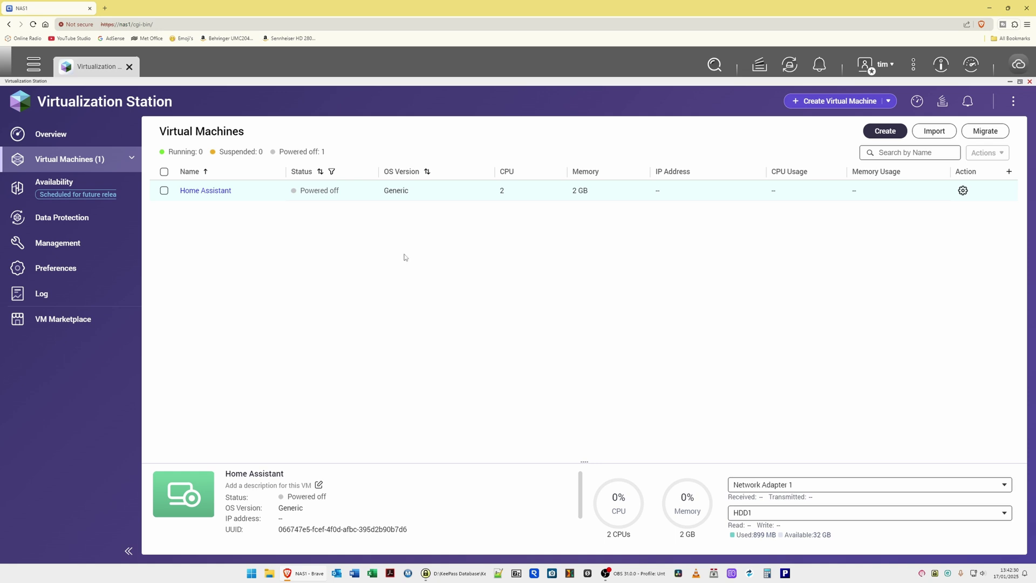
pyautogui.click(964, 192)
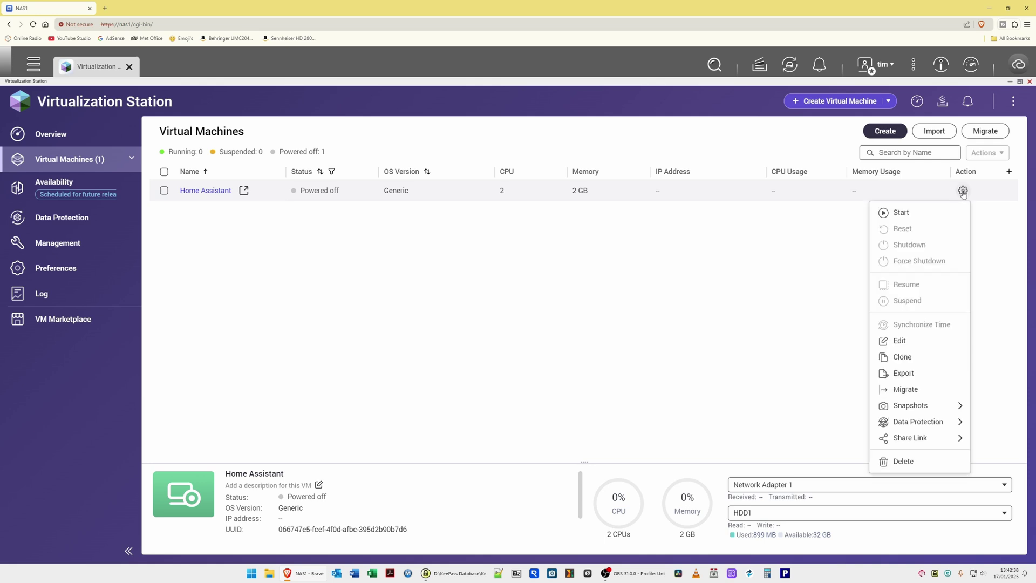
pyautogui.click(901, 214)
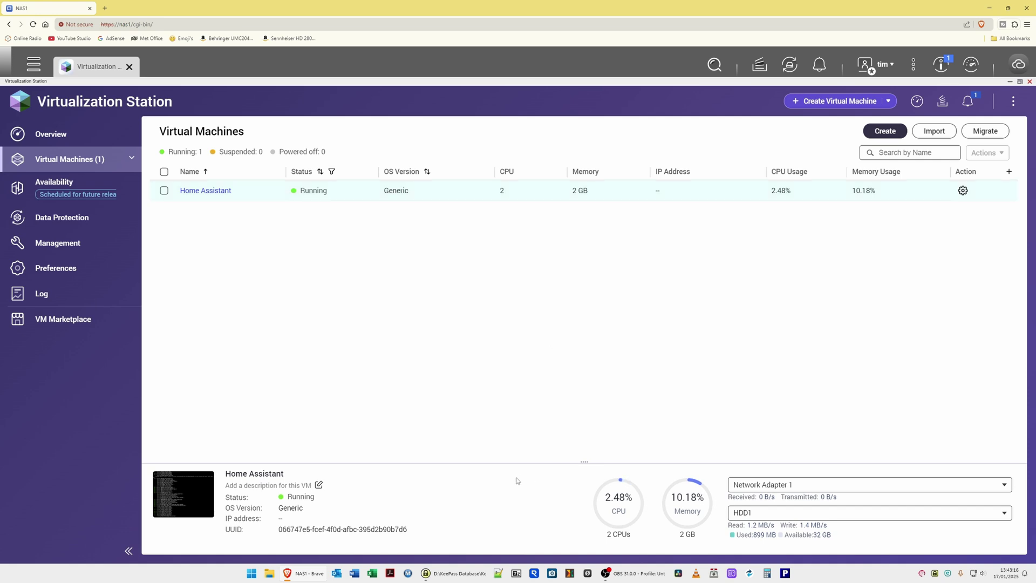
pyautogui.moveTo(201, 497)
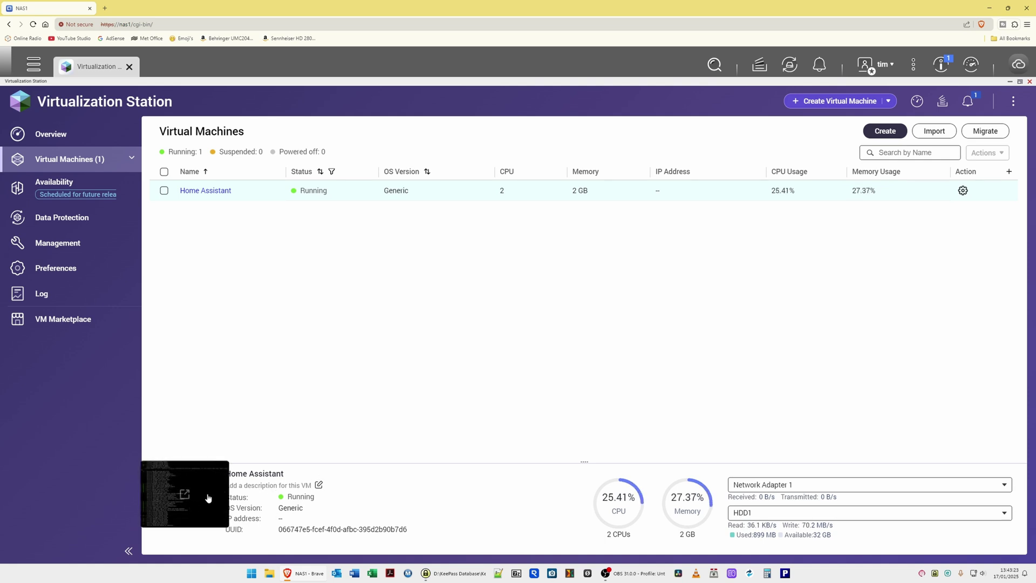
pyautogui.click(188, 499)
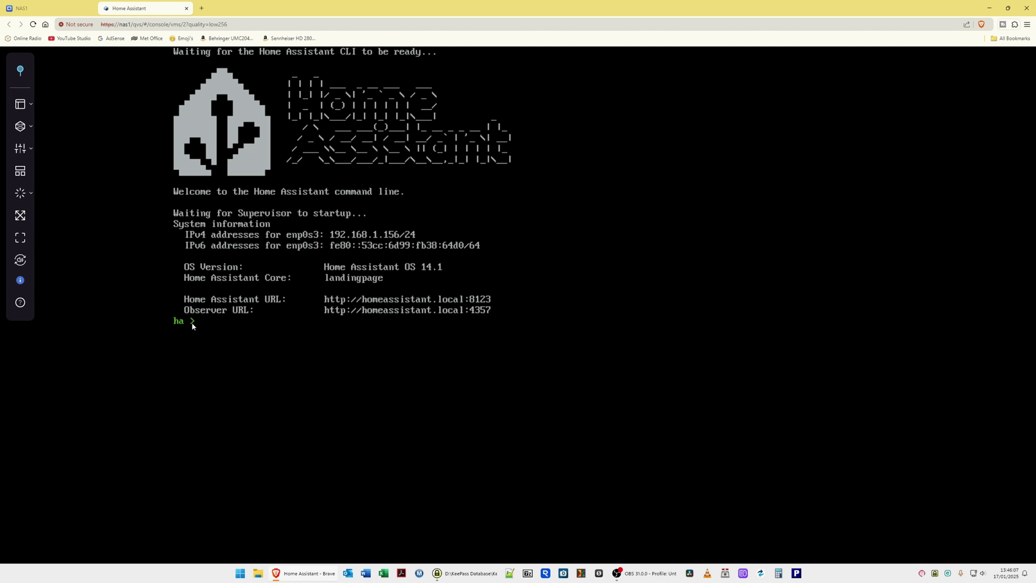
pyautogui.click(187, 9)
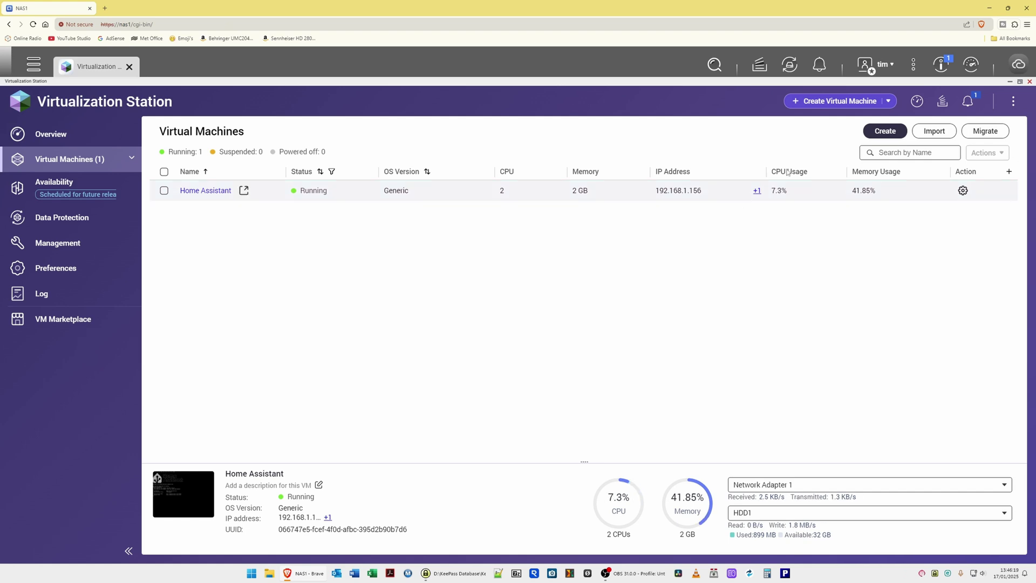
# - Close Virtualization Station and log out of the NAS
pyautogui.click(1030, 82)
pyautogui.click(879, 64)
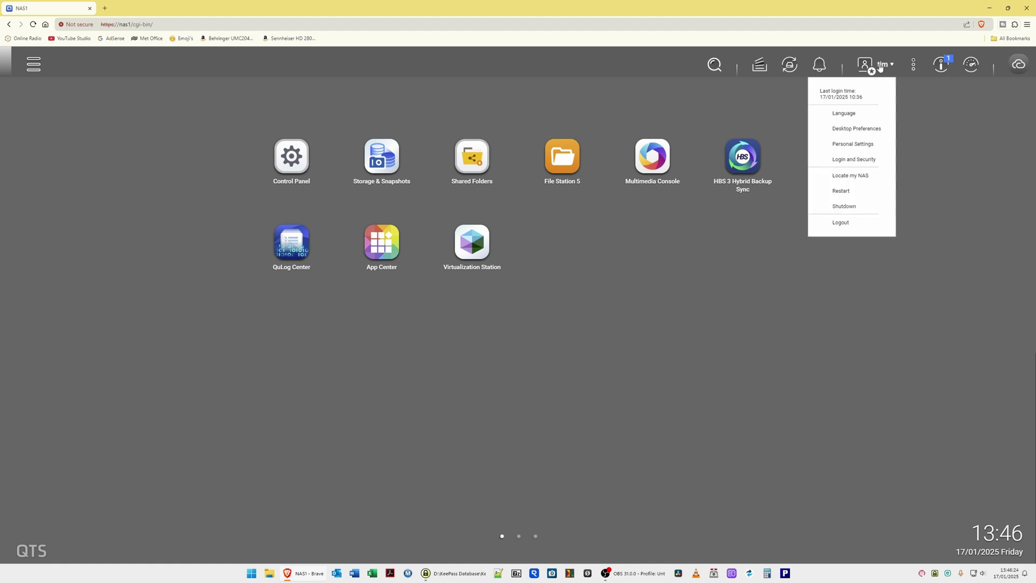
pyautogui.click(841, 223)
pyautogui.click(359, 23)
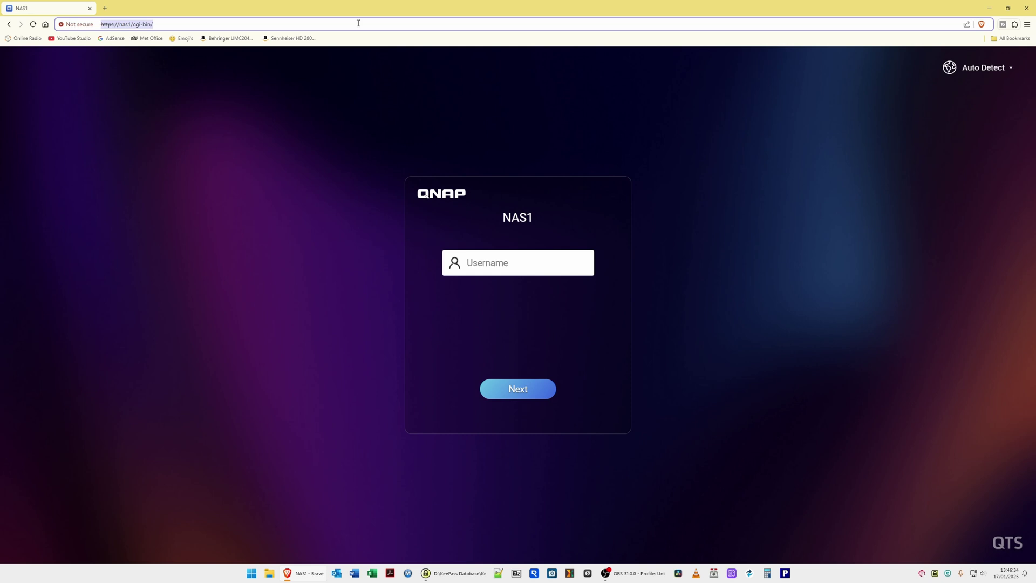
pyautogui.write('http://homeassistant')
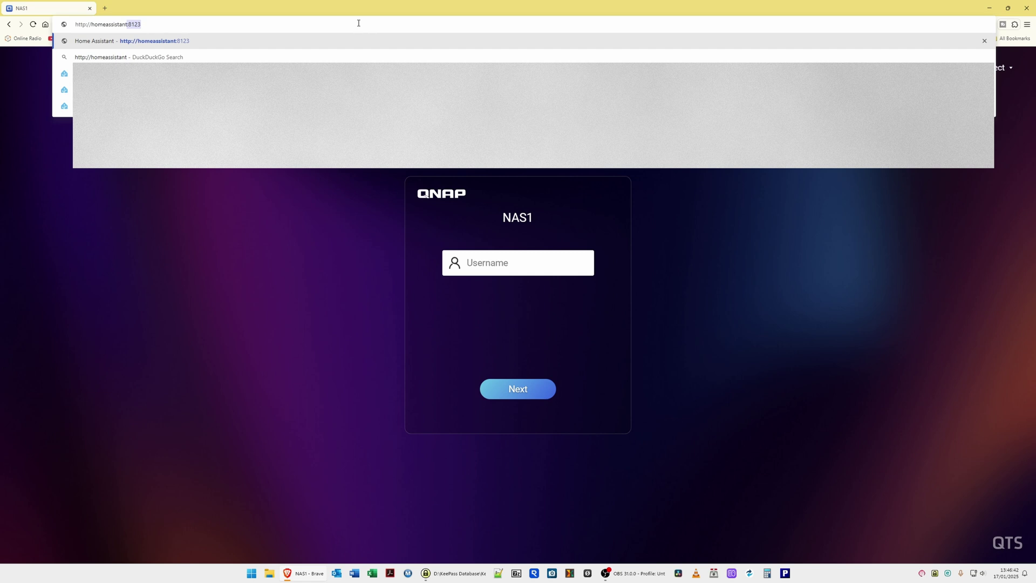
pyautogui.write('.local:8123')
pyautogui.press('Return')
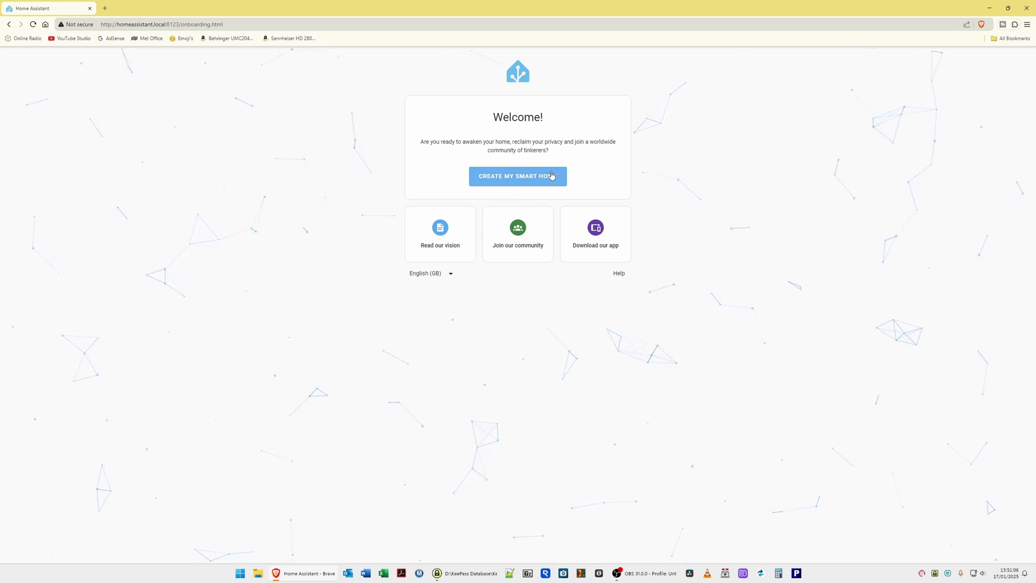
# - Create the Home Assistant user account with username test and a password
pyautogui.click(523, 179)
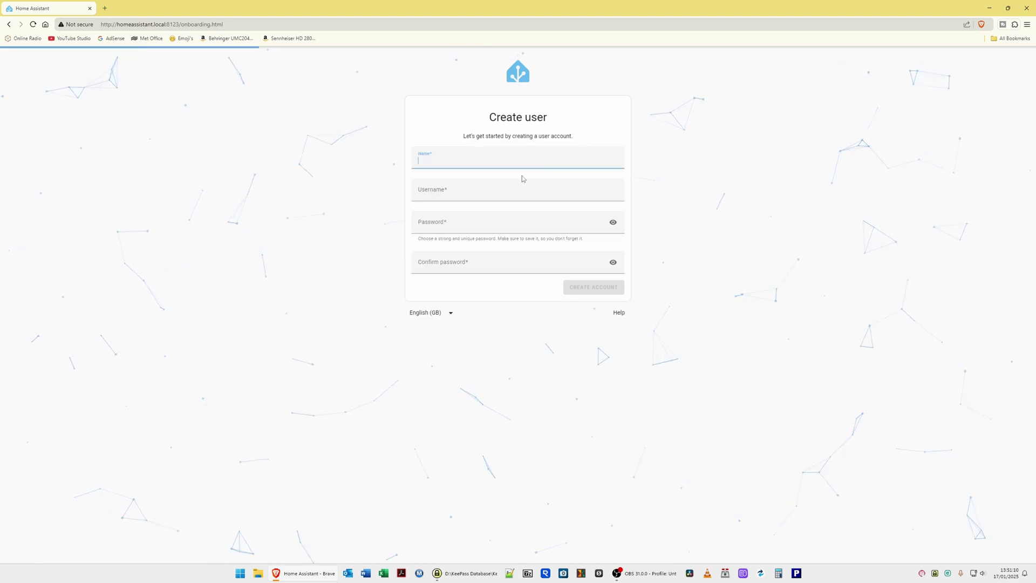
pyautogui.press('Tab')
pyautogui.press('Tab')
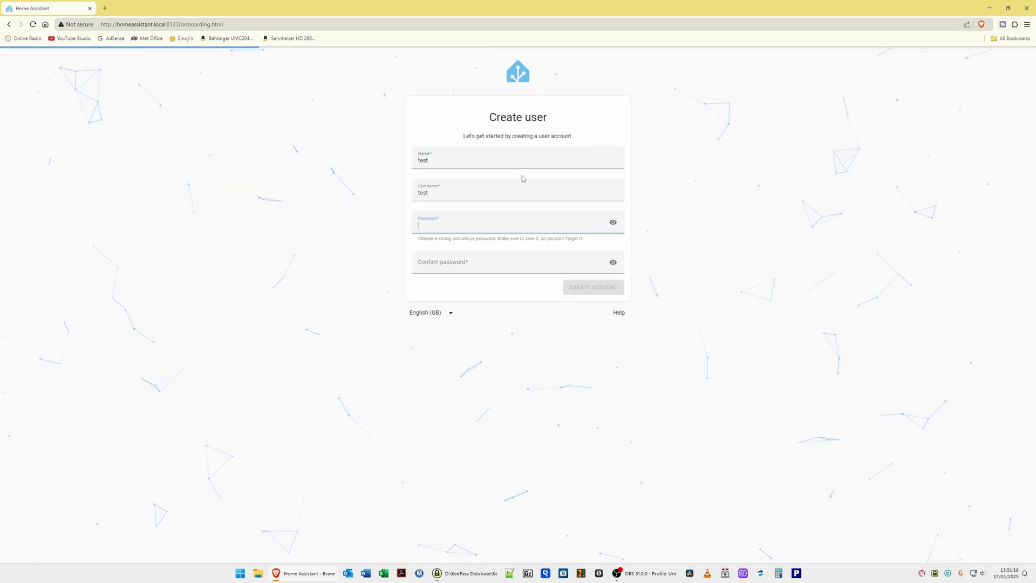
pyautogui.press('Tab')
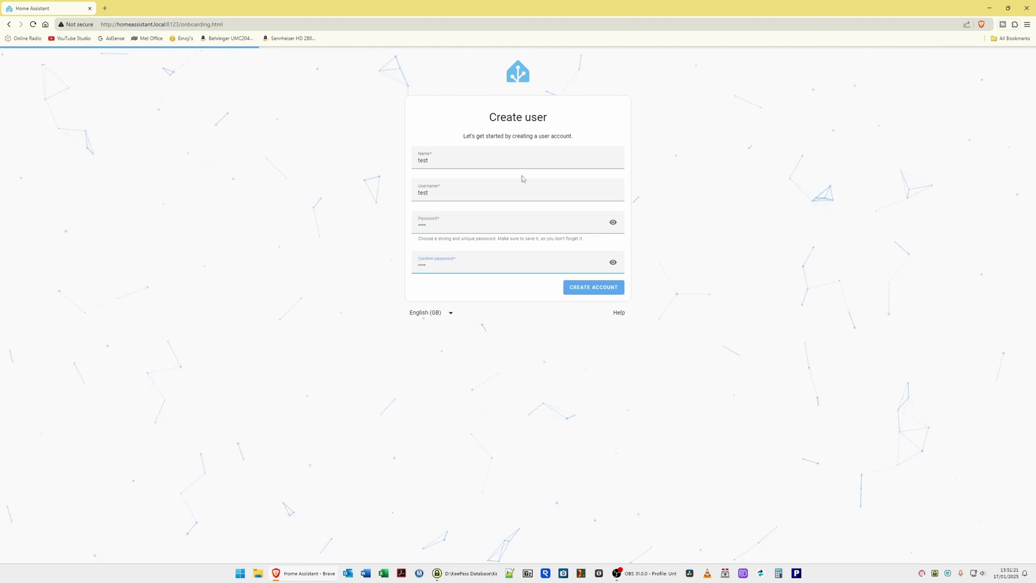
pyautogui.click(596, 292)
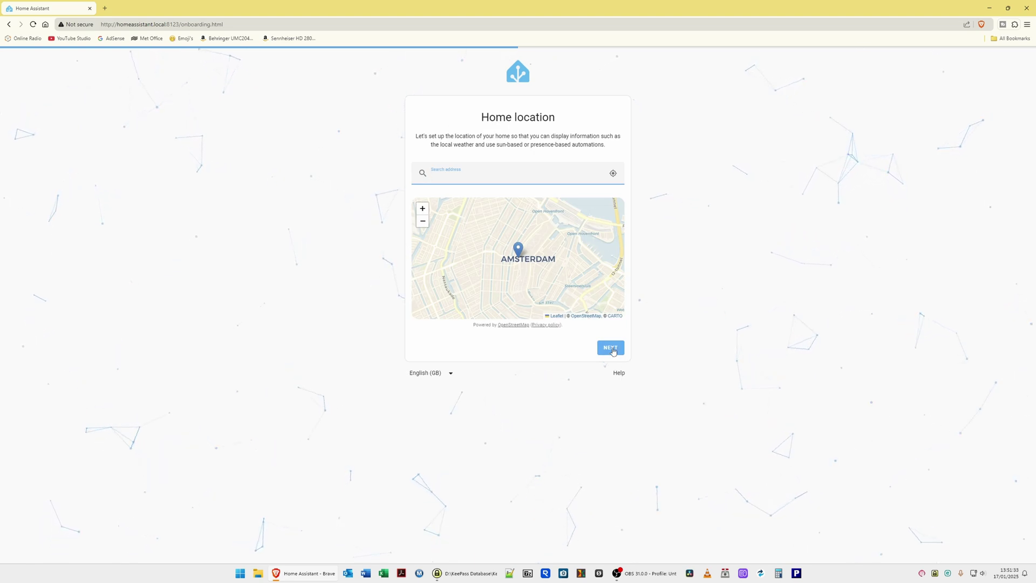
# - Accept the suggested location, choose United Kingdom, share no analytics and finish onboarding
pyautogui.click(612, 349)
pyautogui.moveTo(536, 174); pyautogui.dragTo(550, 526)
pyautogui.click(438, 262)
pyautogui.click(612, 166)
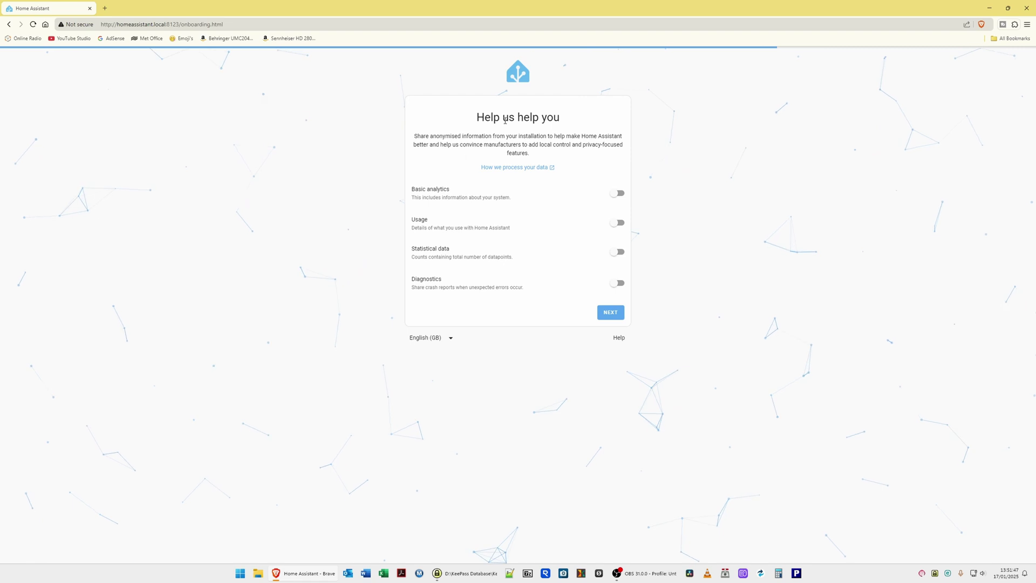
pyautogui.click(610, 312)
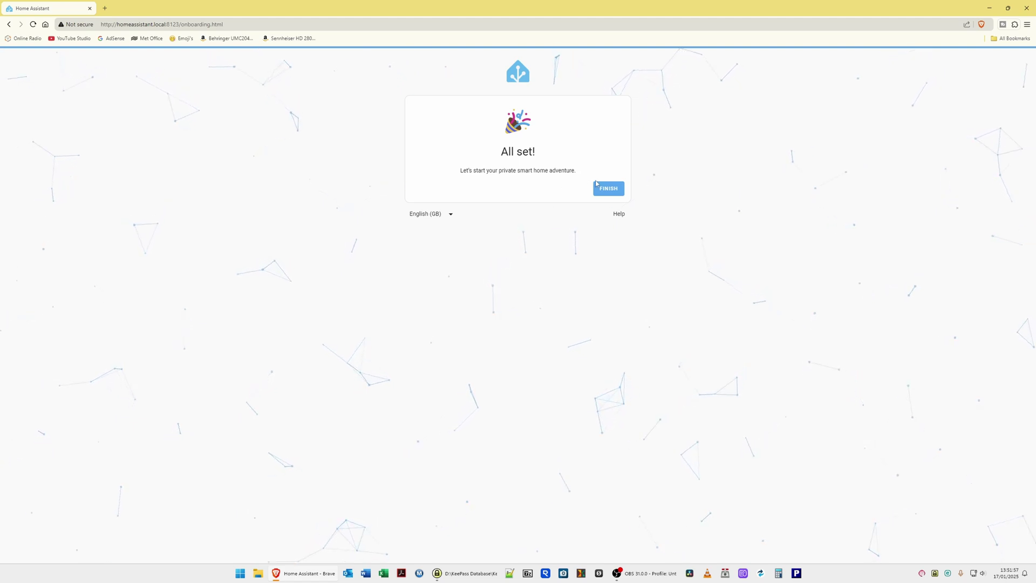
pyautogui.click(608, 192)
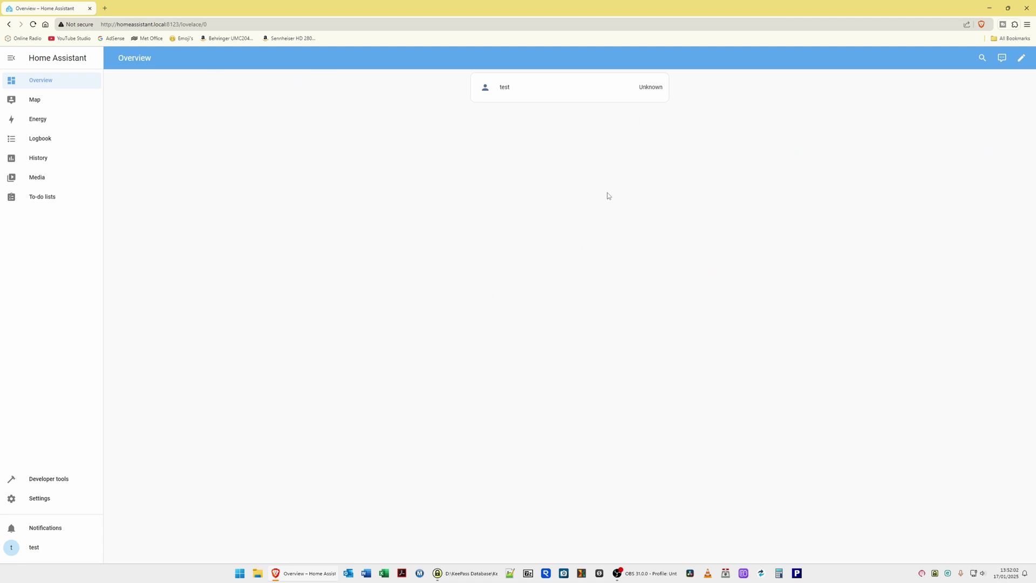